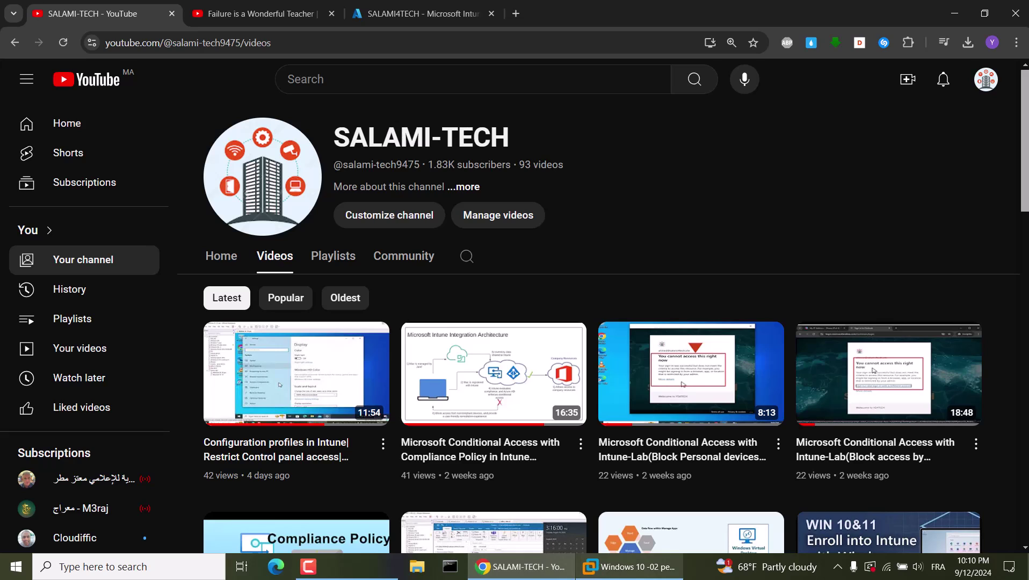
- Switch from YouTube to the Windows 10 -02 per VM on the host taskbar
mouse_move(623, 577)
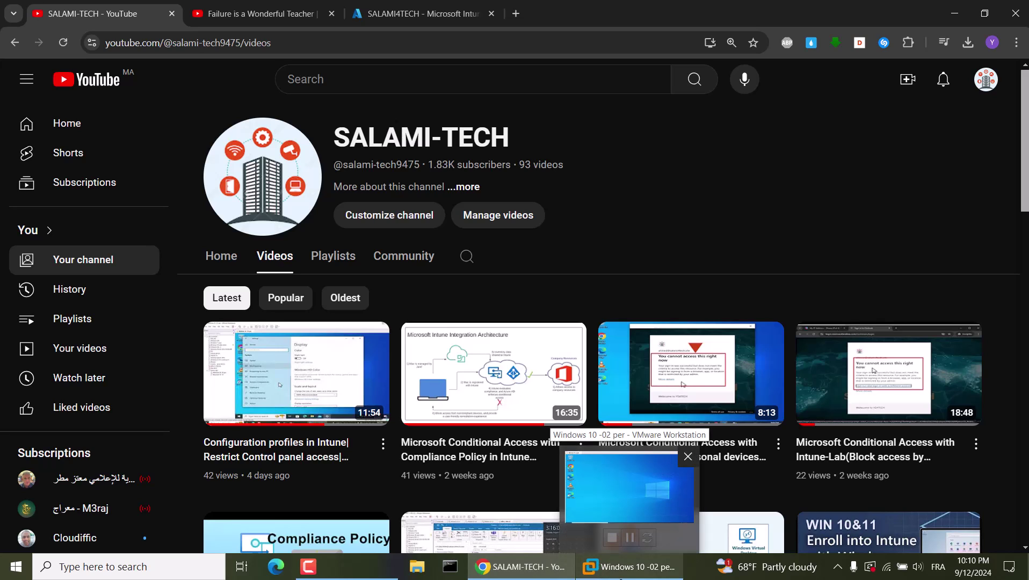
- Open File Explorer in the Windows 10 -02 per VM and connect the Alcor Micro USB drive to it
click(621, 577)
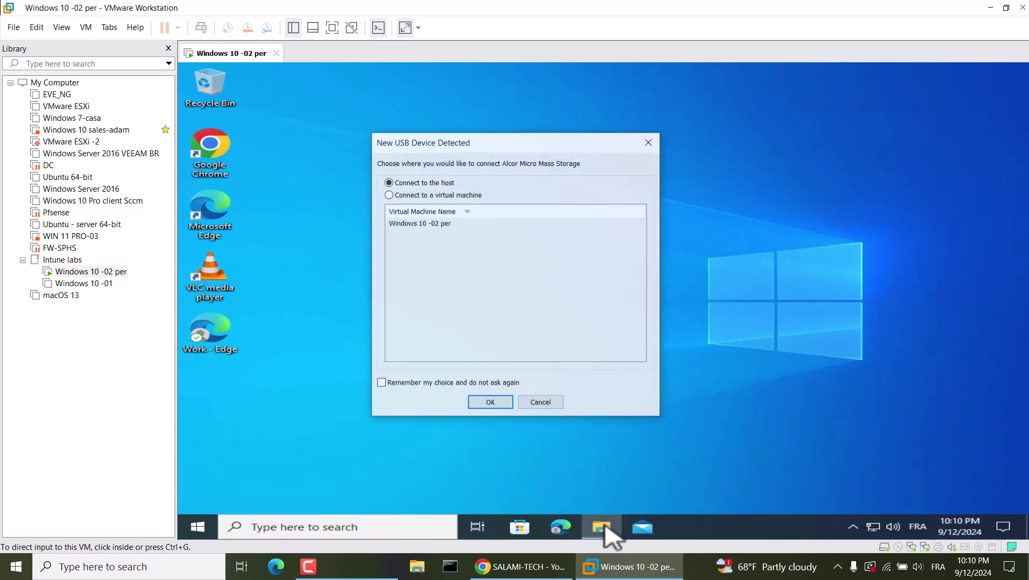
click(606, 527)
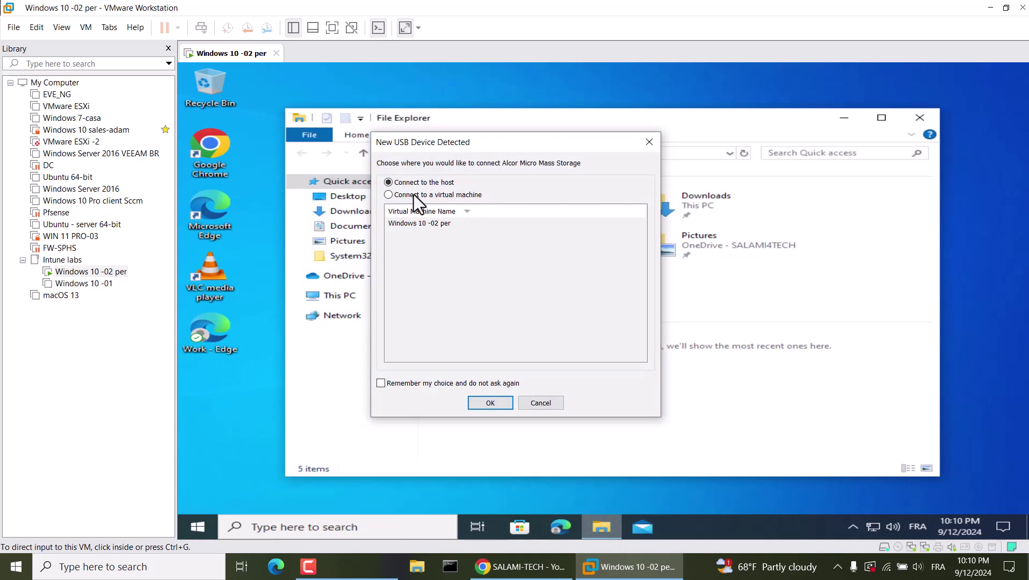
click(390, 196)
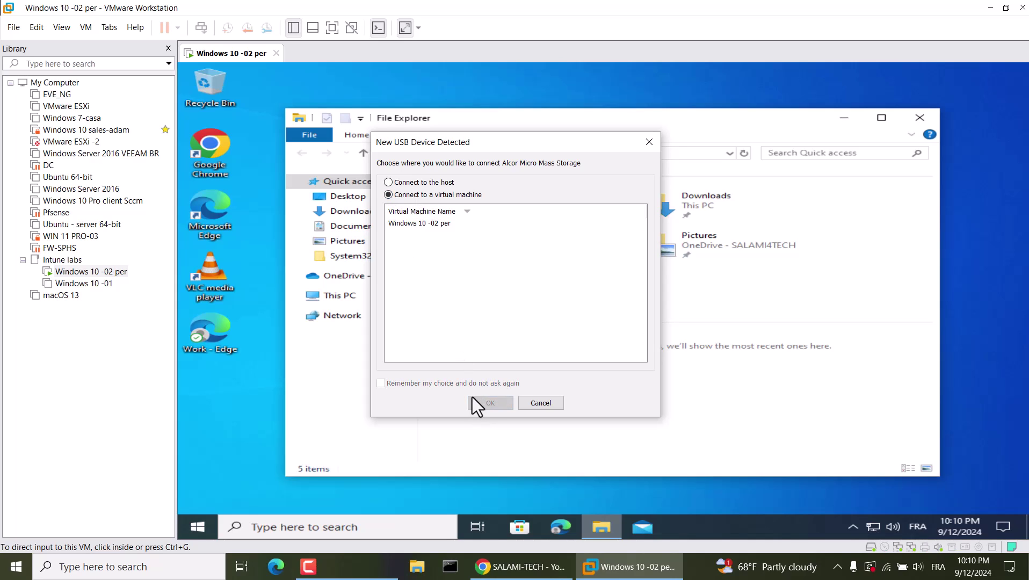
click(427, 223)
click(492, 403)
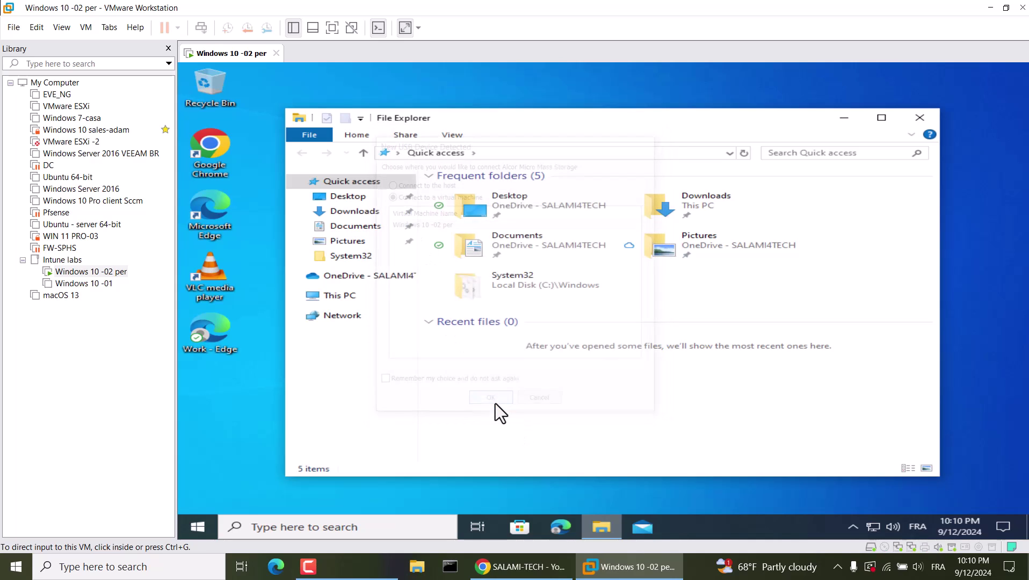
- Open the USB_STRELEC (E:) drive from This PC in the VM, then minimize File Explorer
click(350, 296)
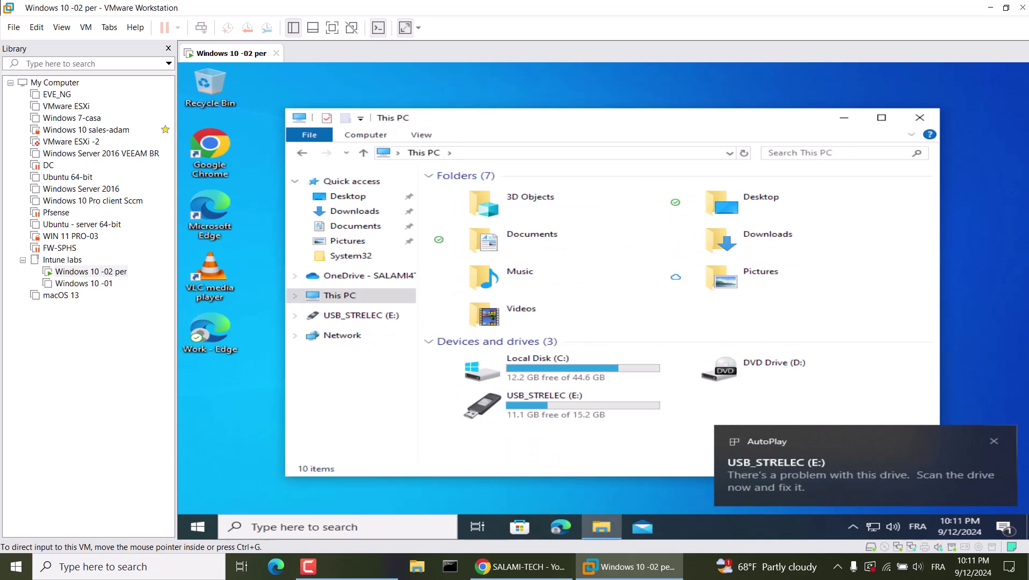
click(994, 441)
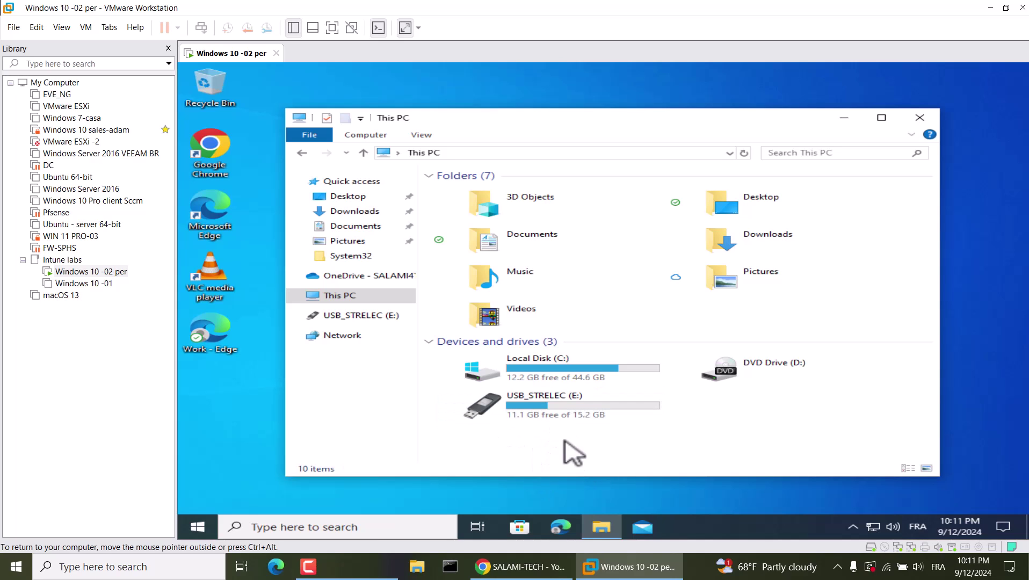
click(570, 414)
double_click(569, 414)
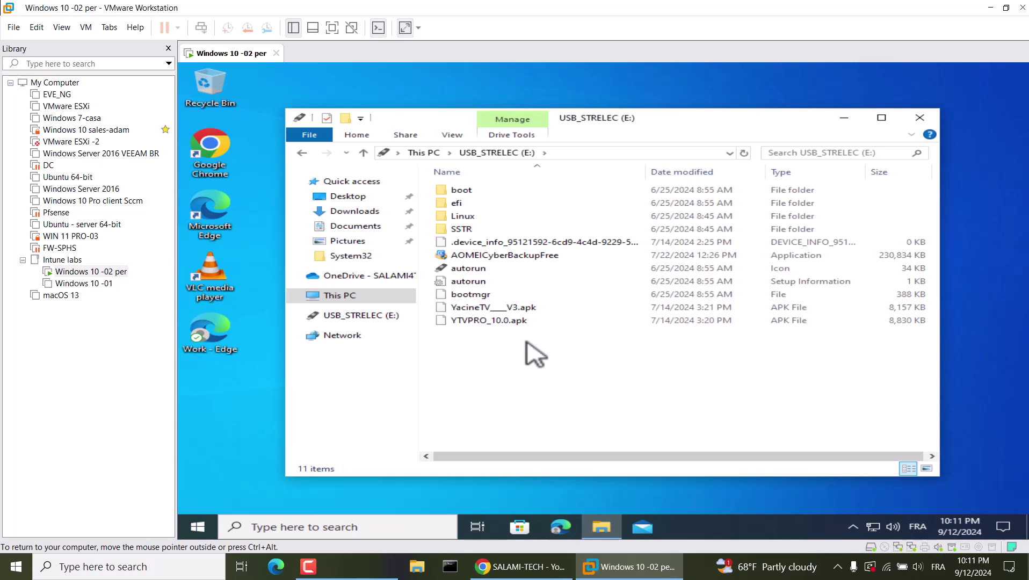
click(844, 121)
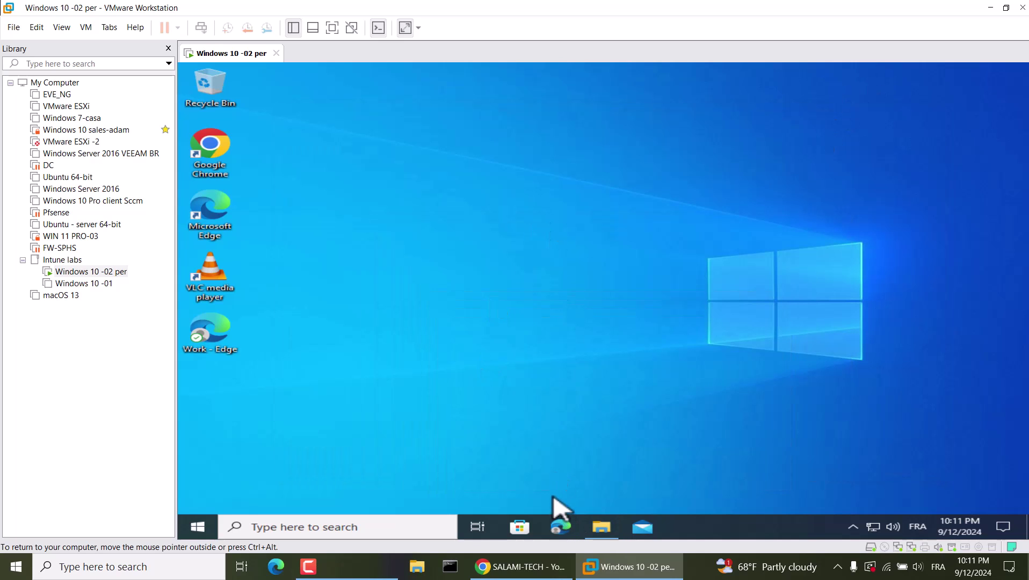
- In Chrome's Intune tab, navigate to Devices > Windows > Configuration
click(532, 572)
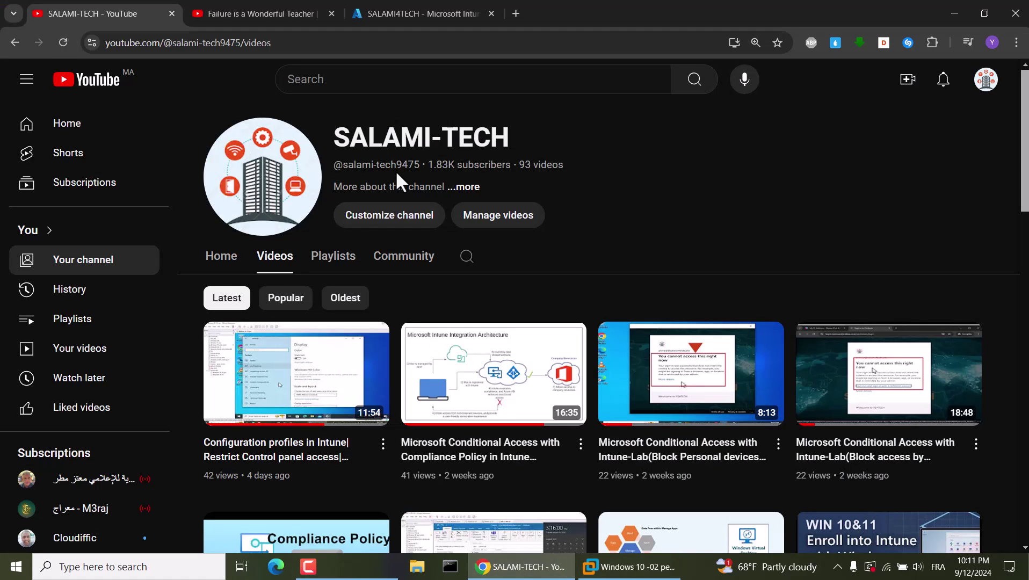
click(473, 13)
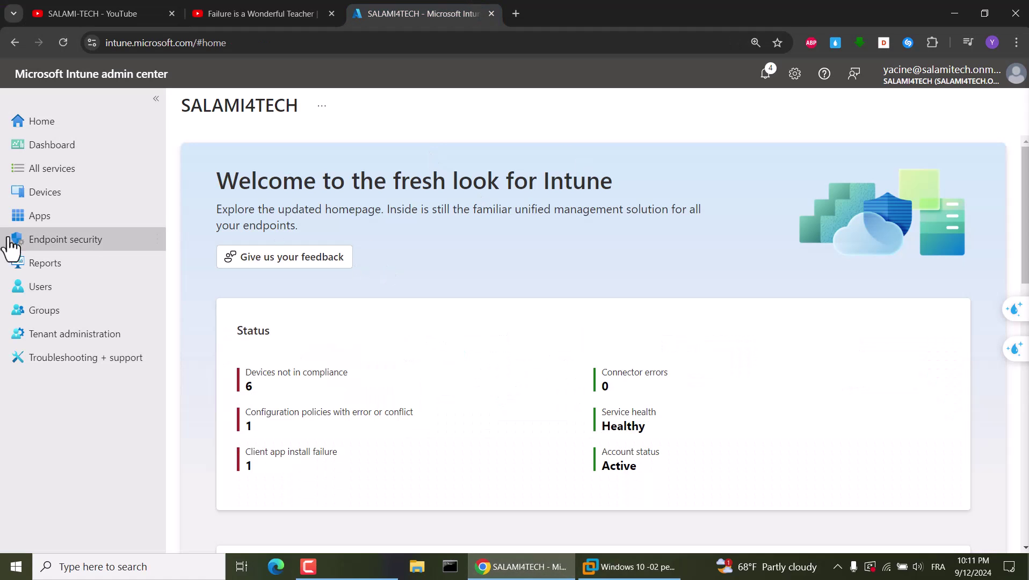
click(27, 202)
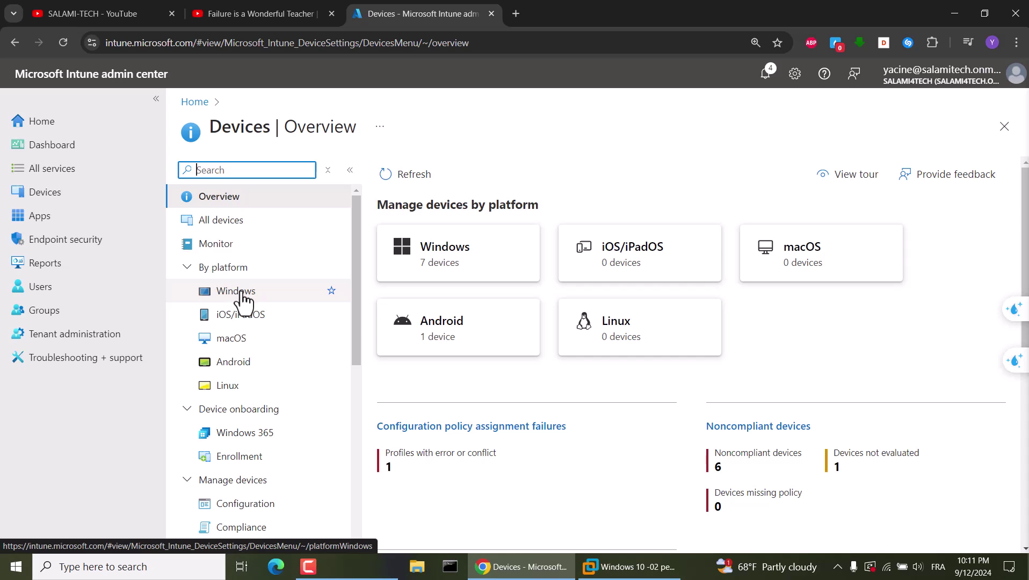
click(250, 299)
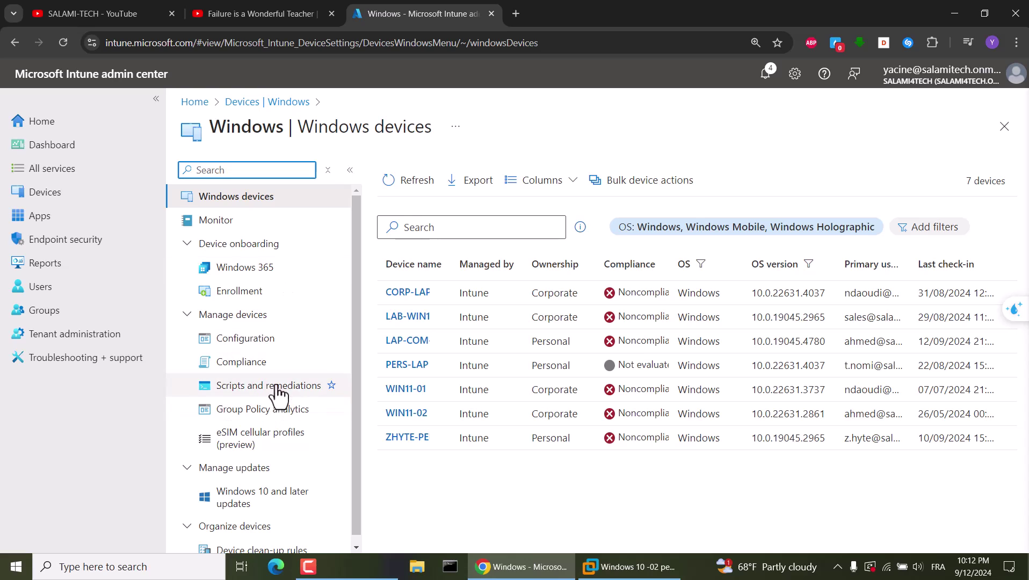
click(255, 345)
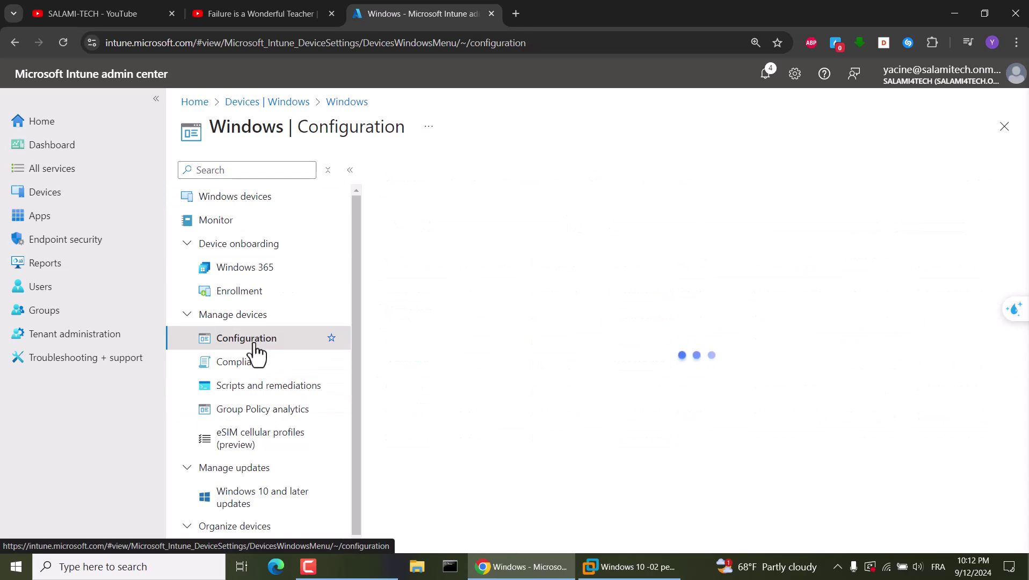
- Start a new policy with platform Windows 10 and later and profile type Settings catalog
click(411, 224)
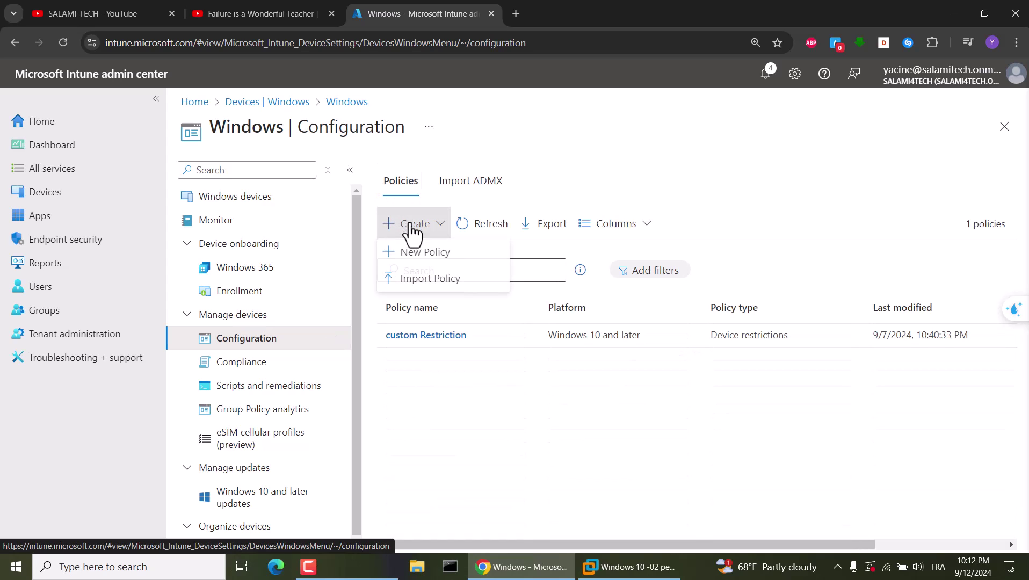
click(423, 255)
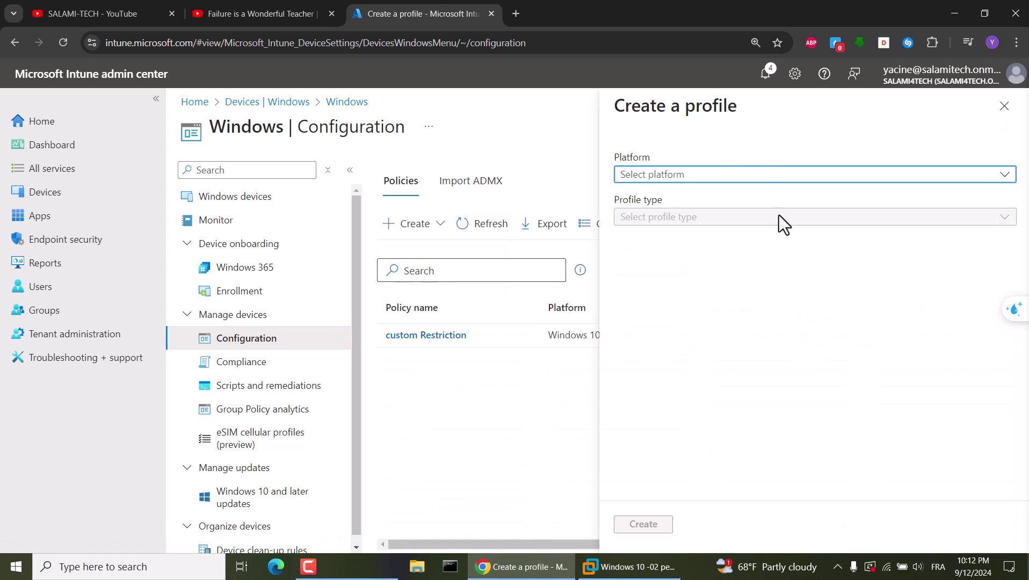
click(662, 182)
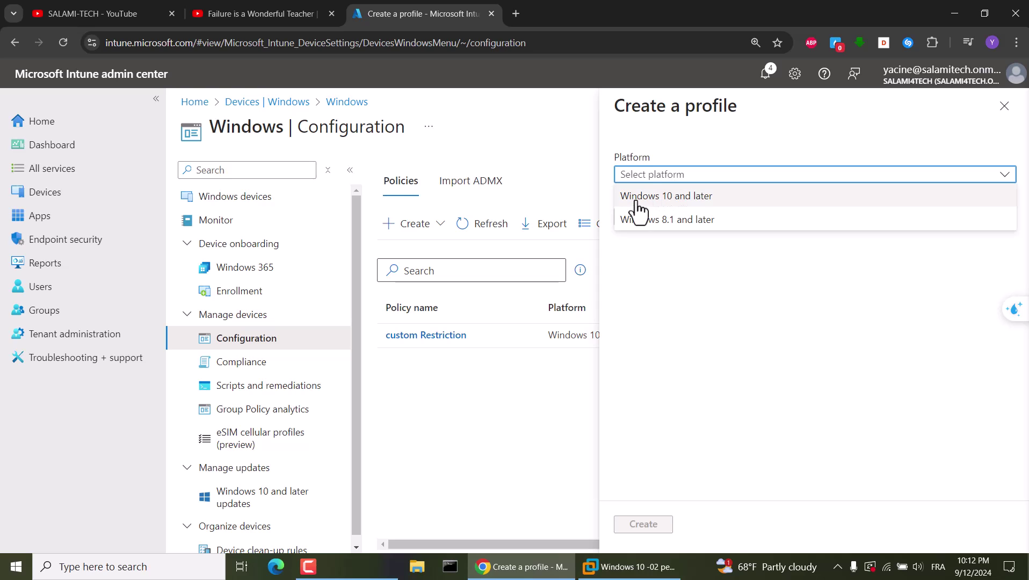
click(701, 197)
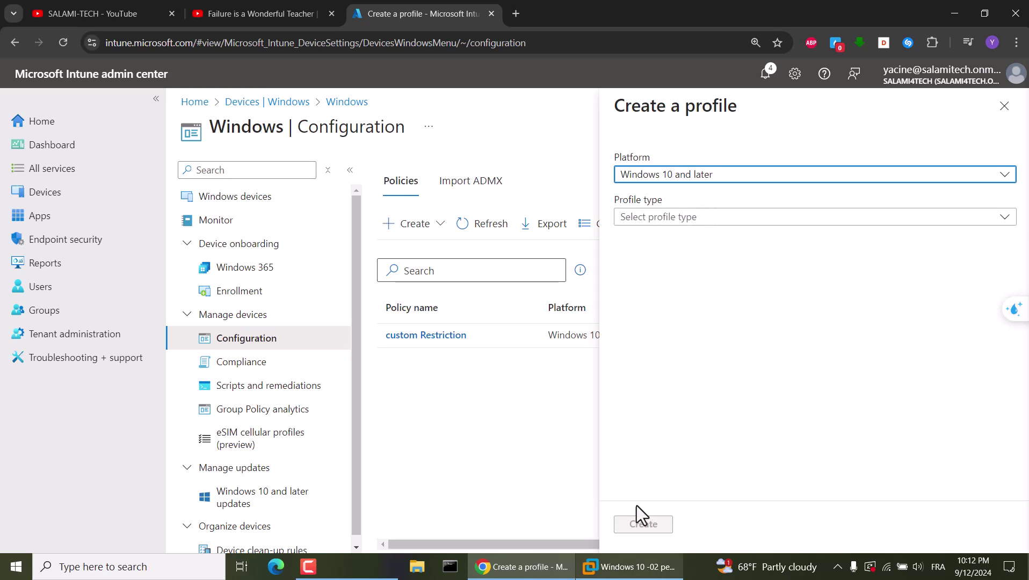
click(647, 219)
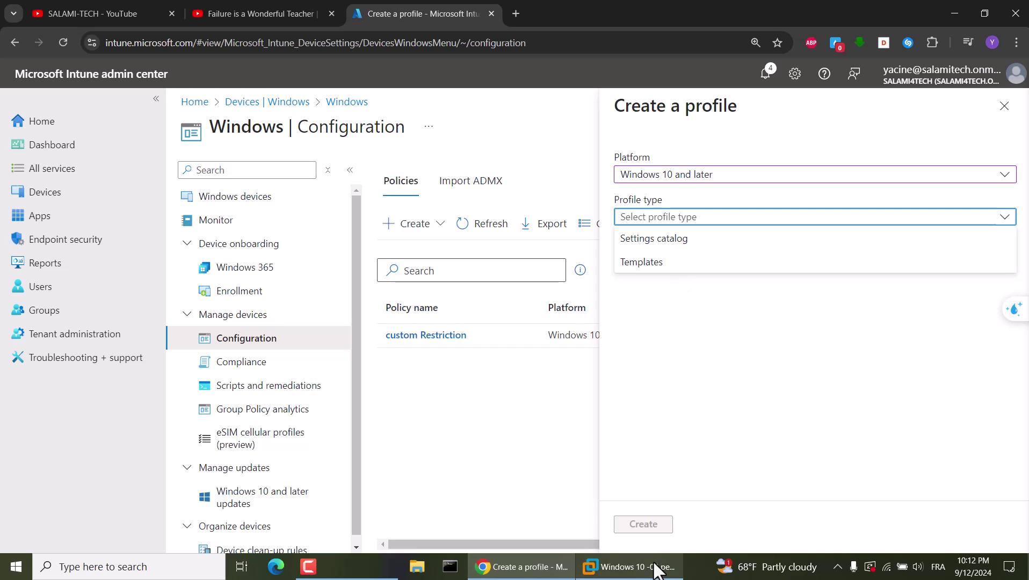
mouse_move(656, 569)
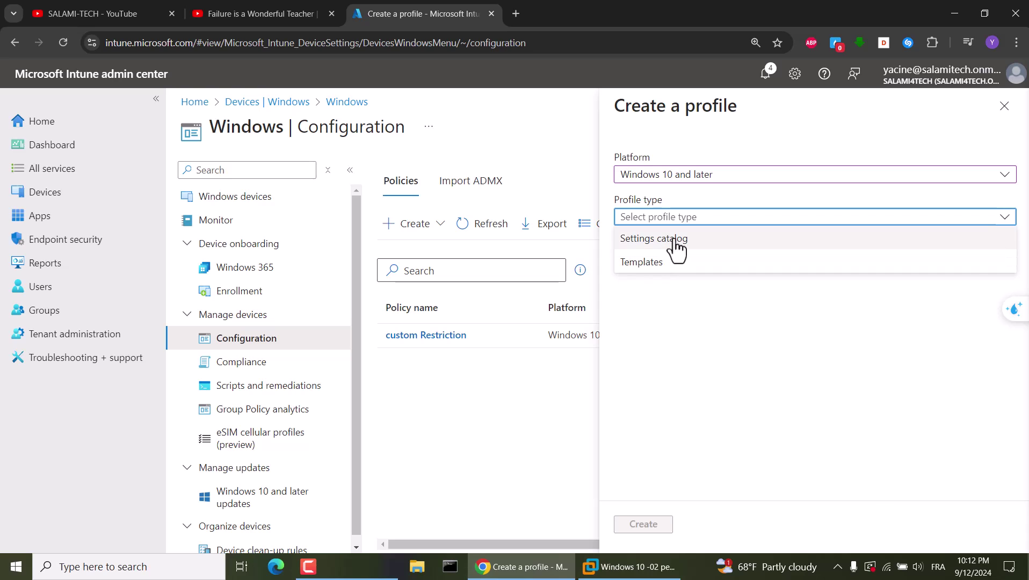
click(642, 242)
- Create the profile named 'test' and move on to Configuration settings
click(666, 533)
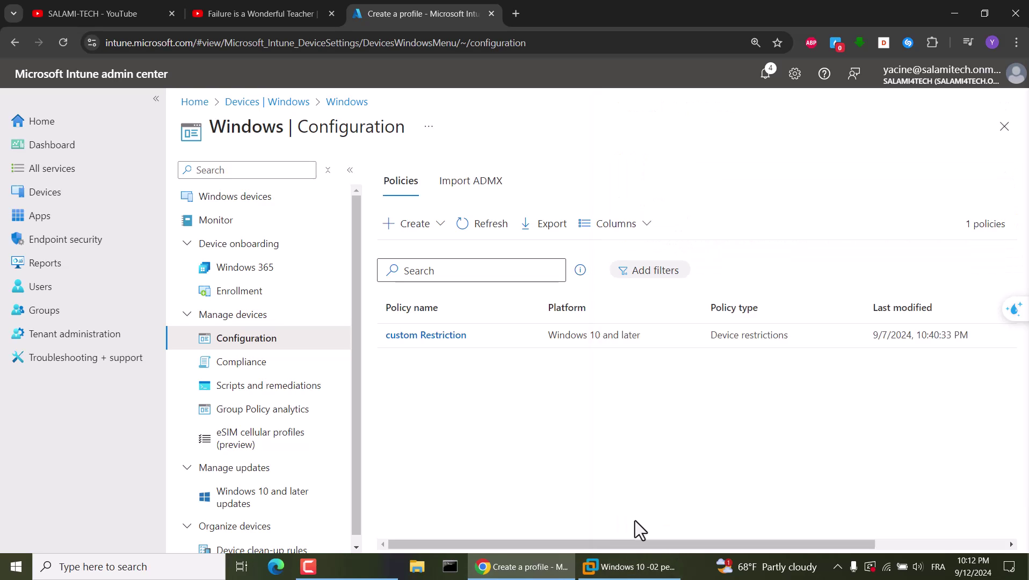
click(412, 214)
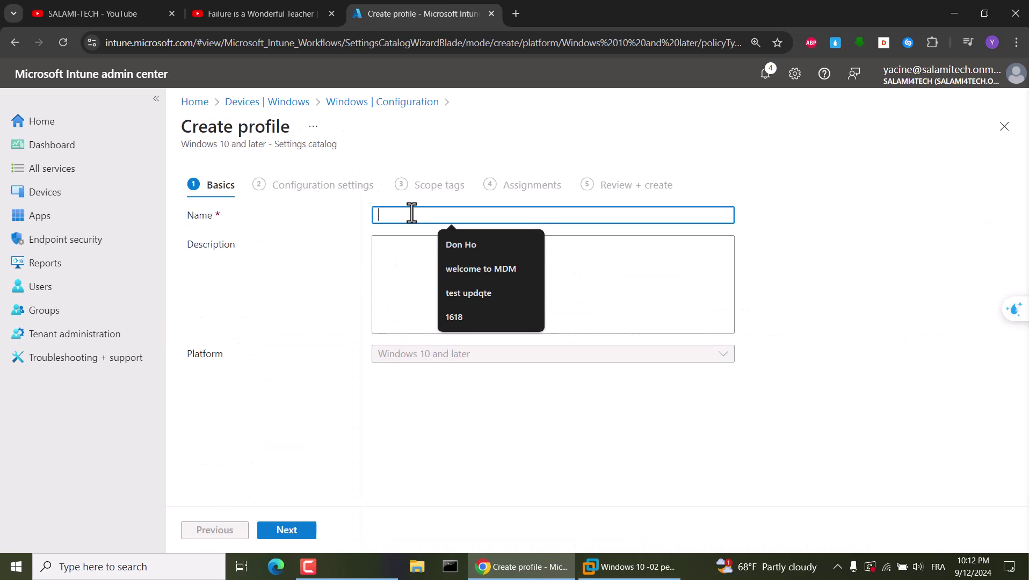
text(test)
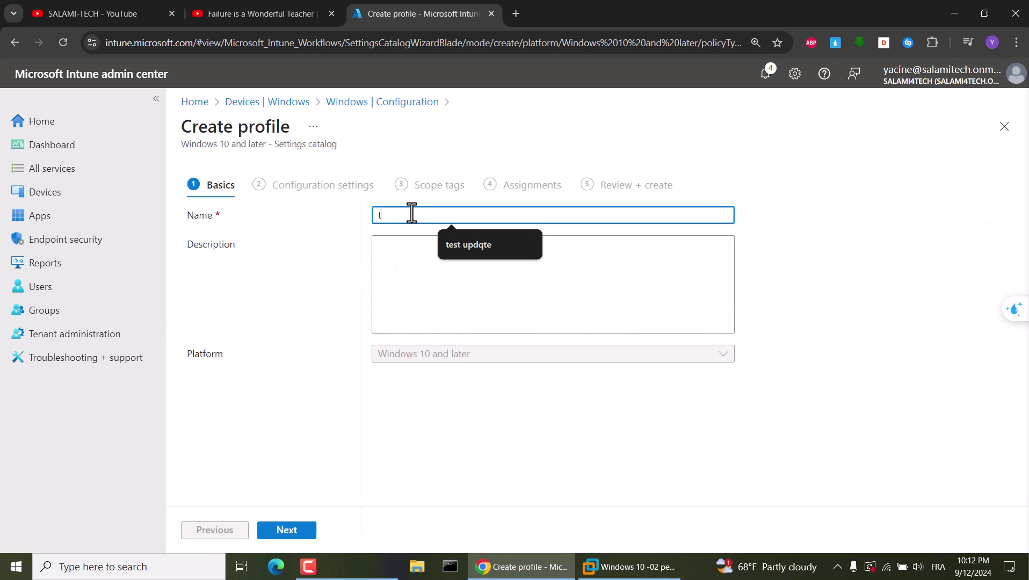
click(280, 534)
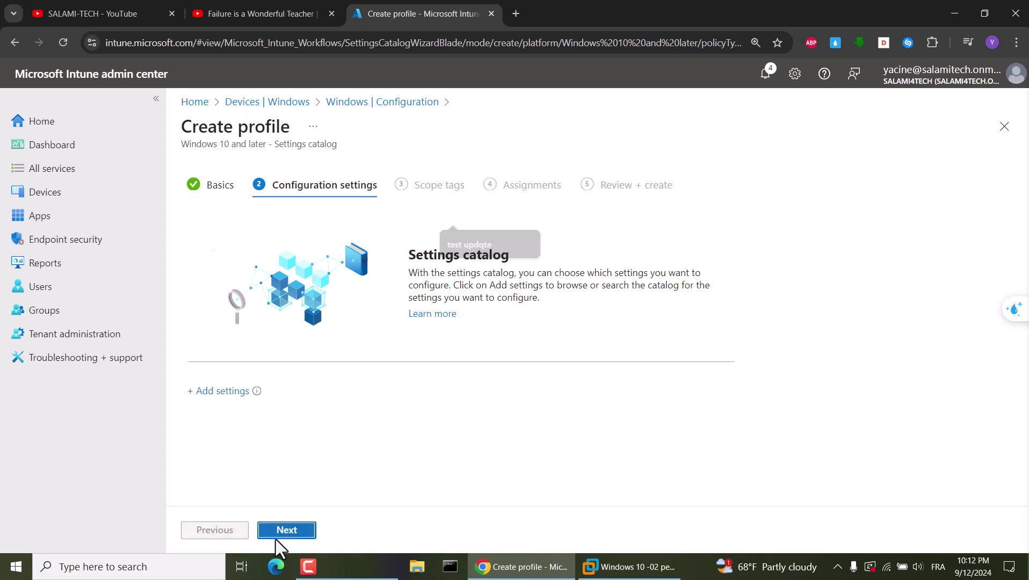
- Search the Settings picker for 'removable storage'
click(225, 398)
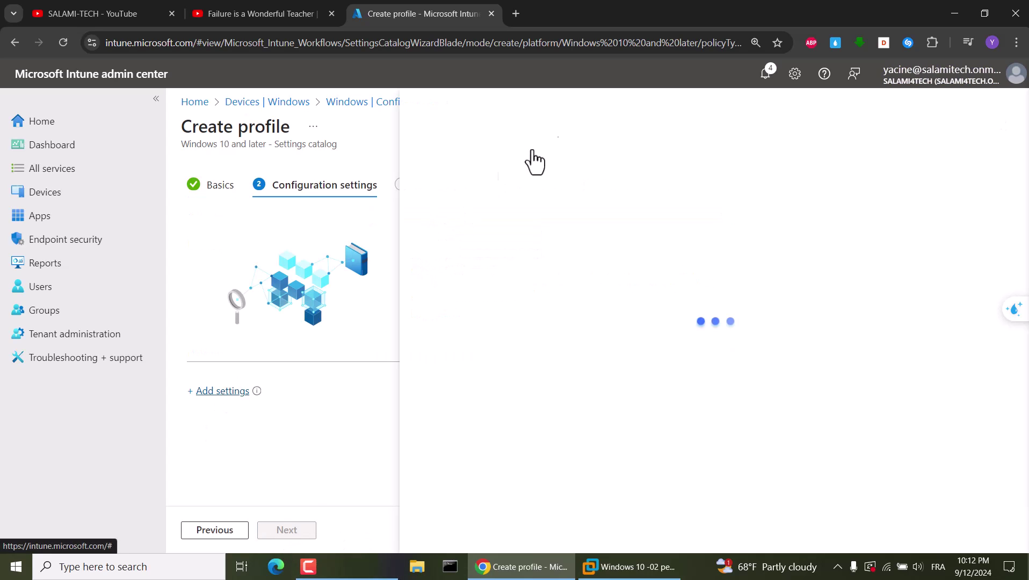
click(527, 147)
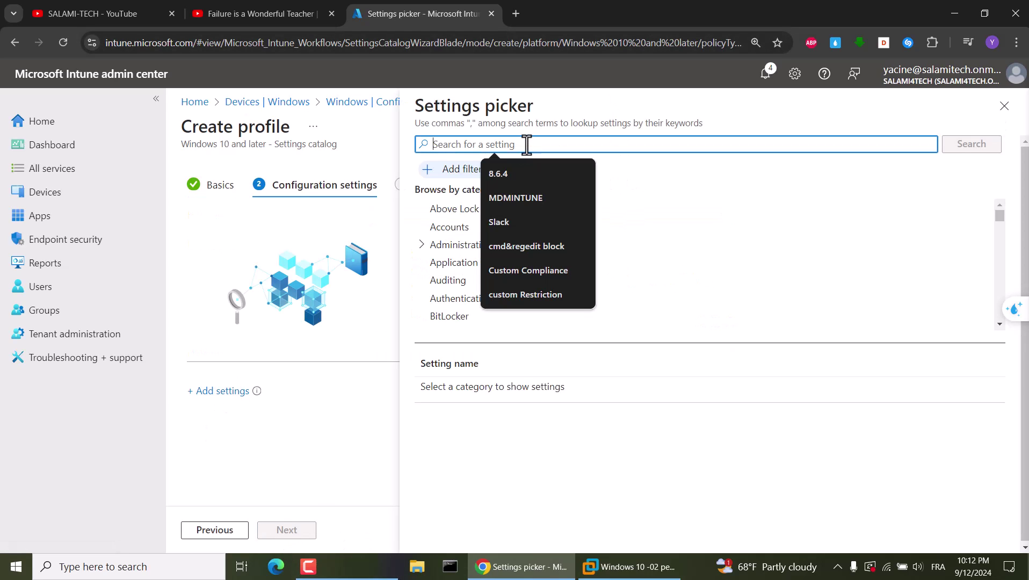
text(re)
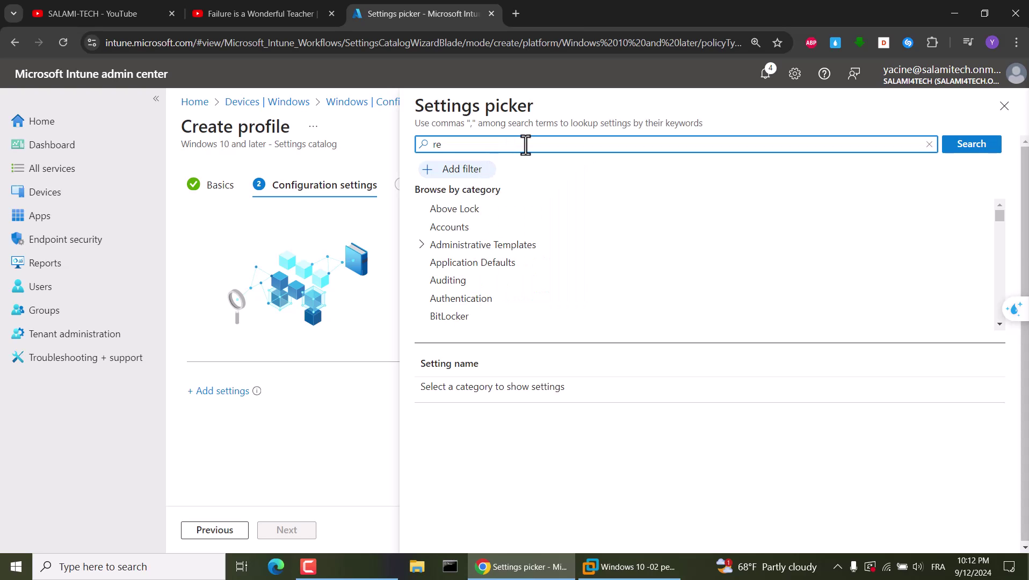
text(movable )
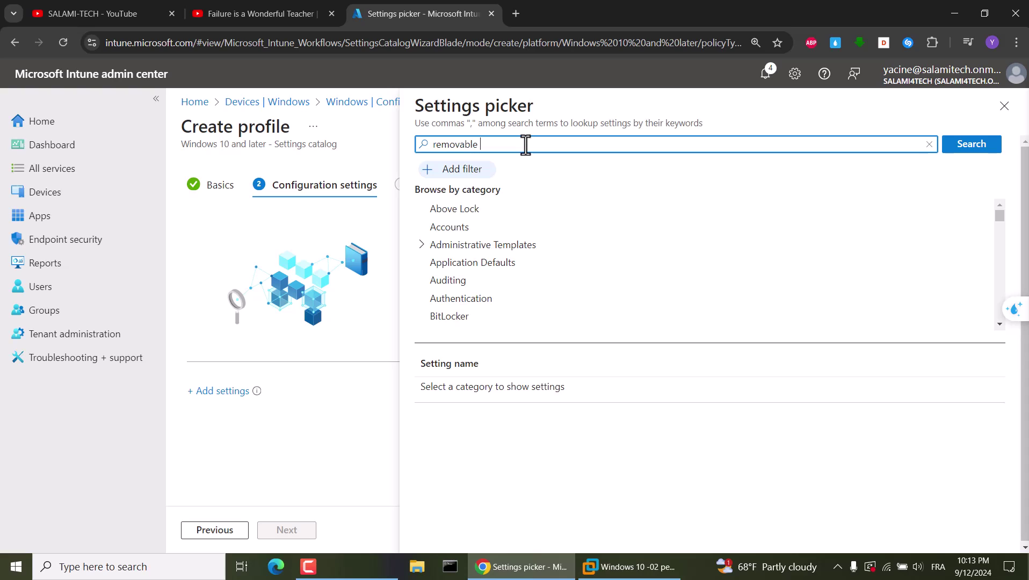
text(storage)
key(Return)
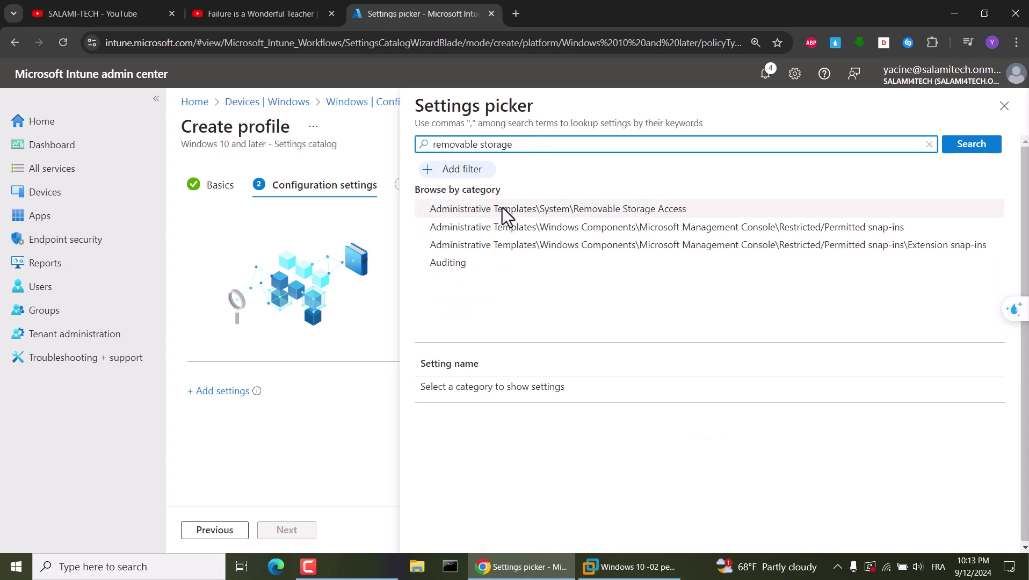
- Add both All Removable Storage classes: Deny all access settings from Removable Storage Access
click(622, 208)
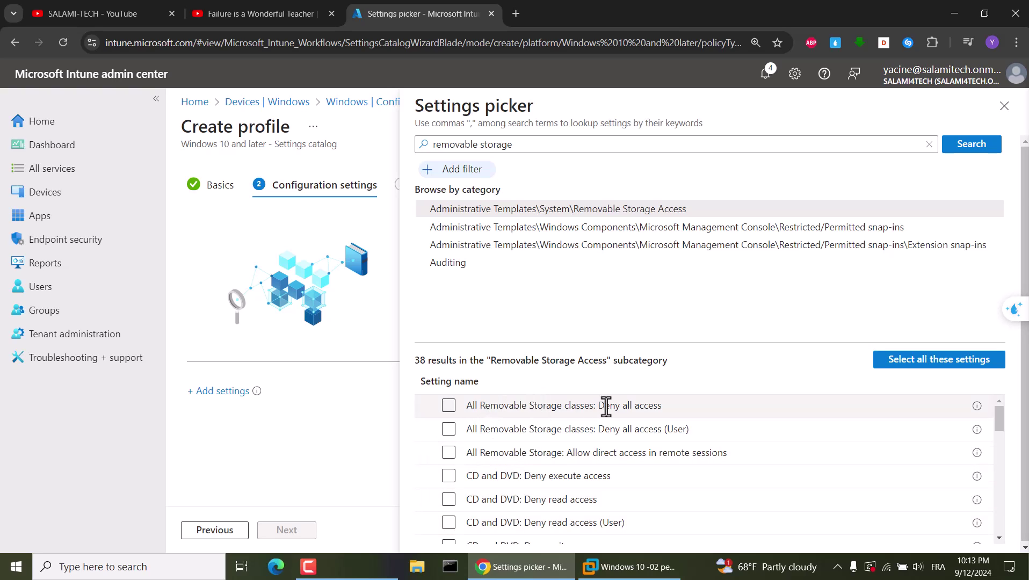
click(448, 407)
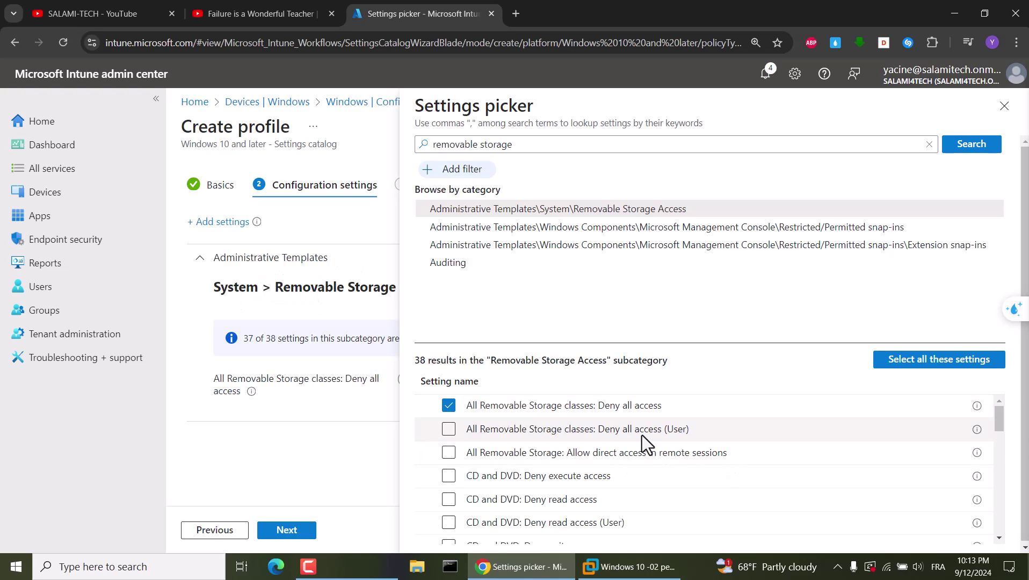
click(448, 429)
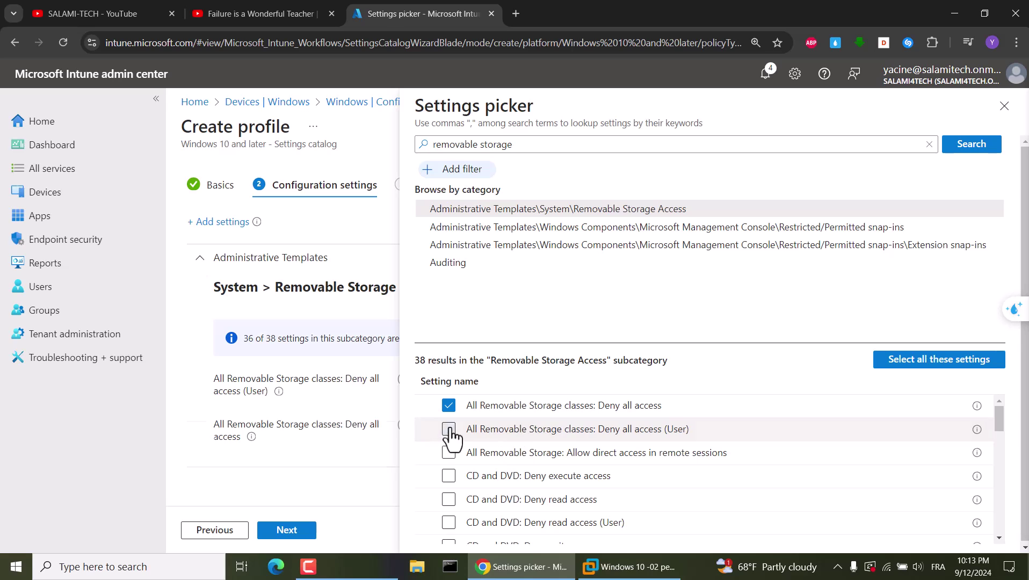
- Add the four WPD Devices deny read and deny write settings to the profile
scroll(604, 435, down, 1)
scroll(603, 435, down, 1)
scroll(602, 436, up, 2)
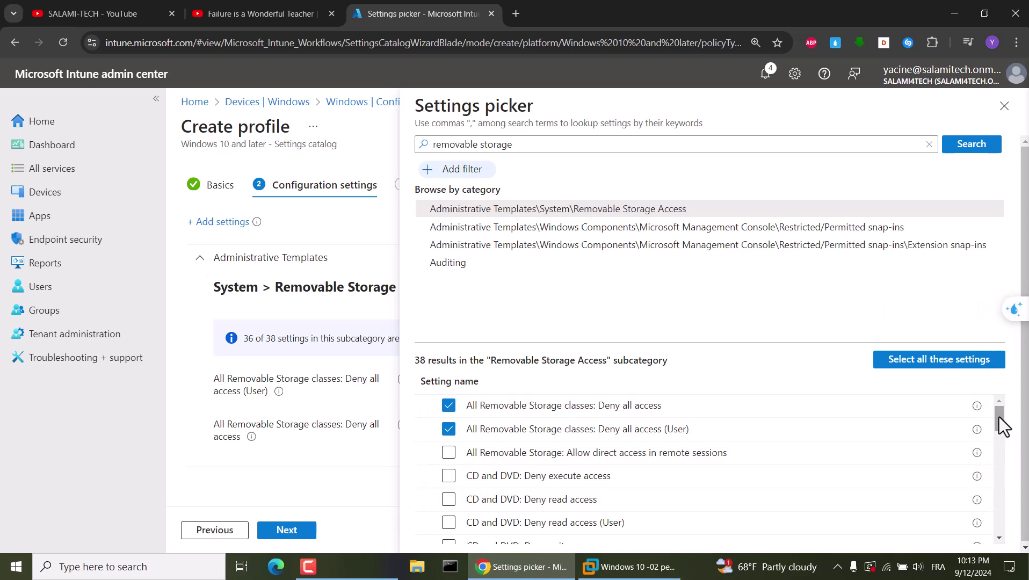
drag(1000, 419, 1000, 477)
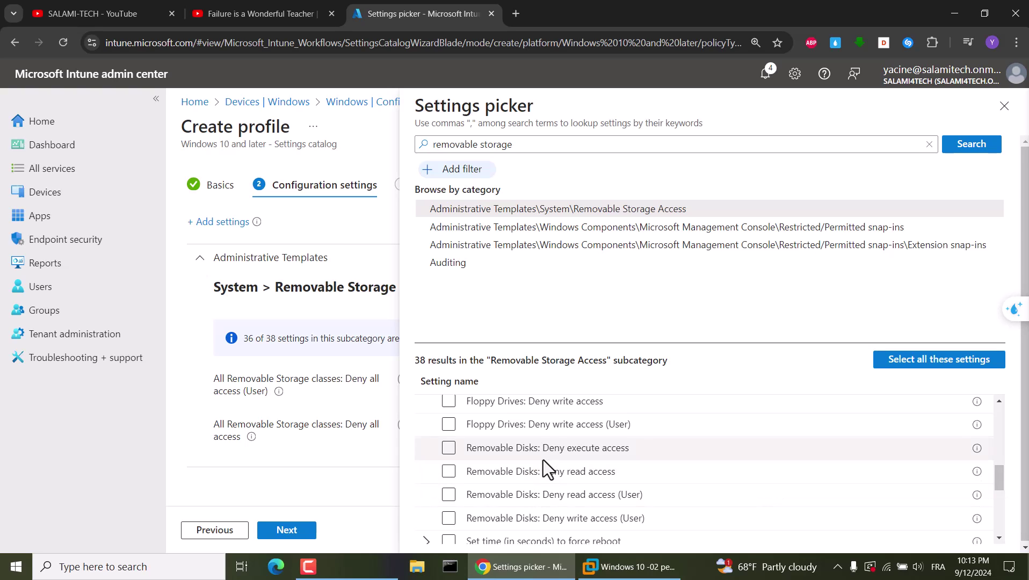
scroll(630, 454, down, 1)
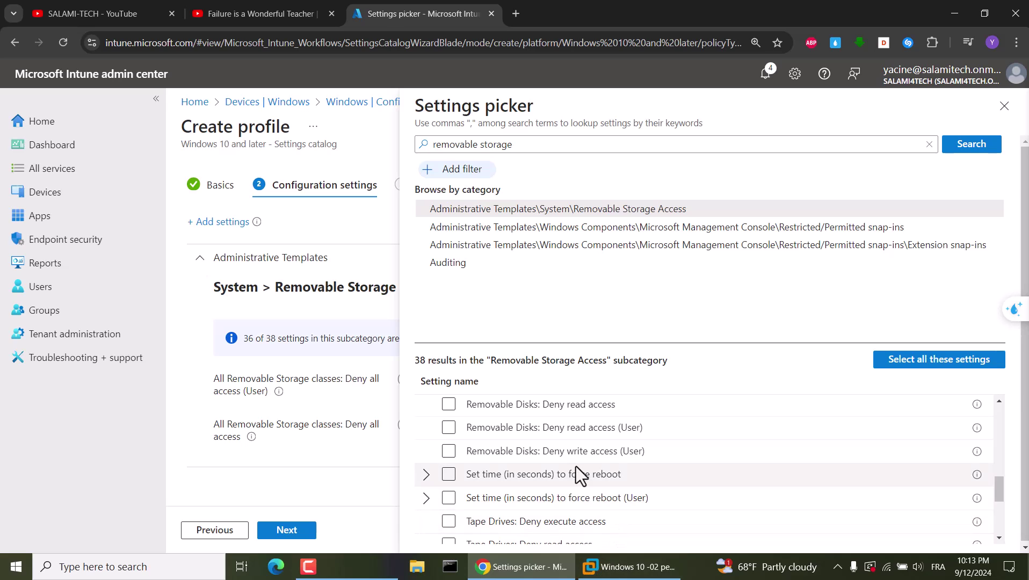
scroll(576, 466, down, 1)
scroll(472, 478, down, 2)
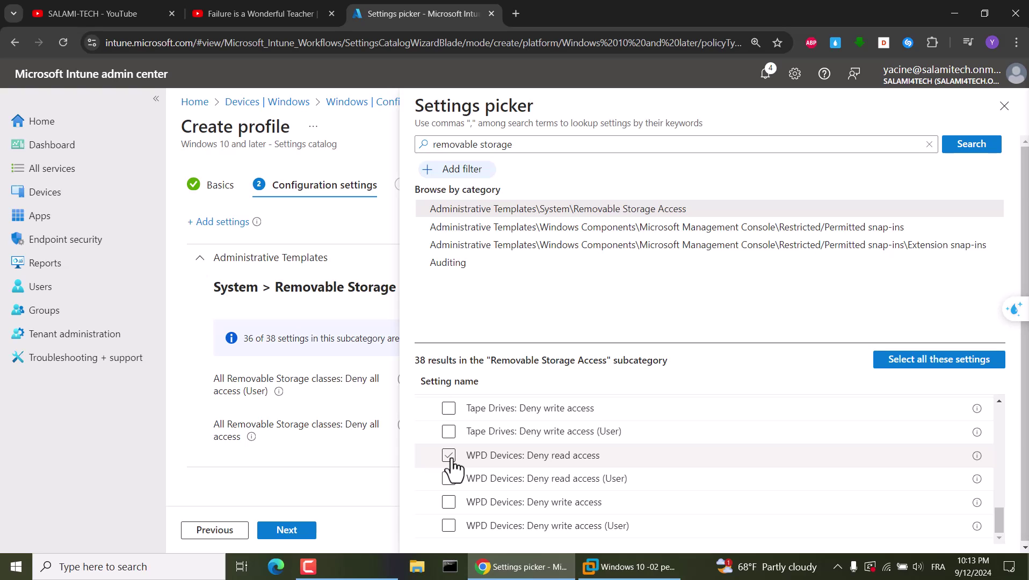
click(450, 458)
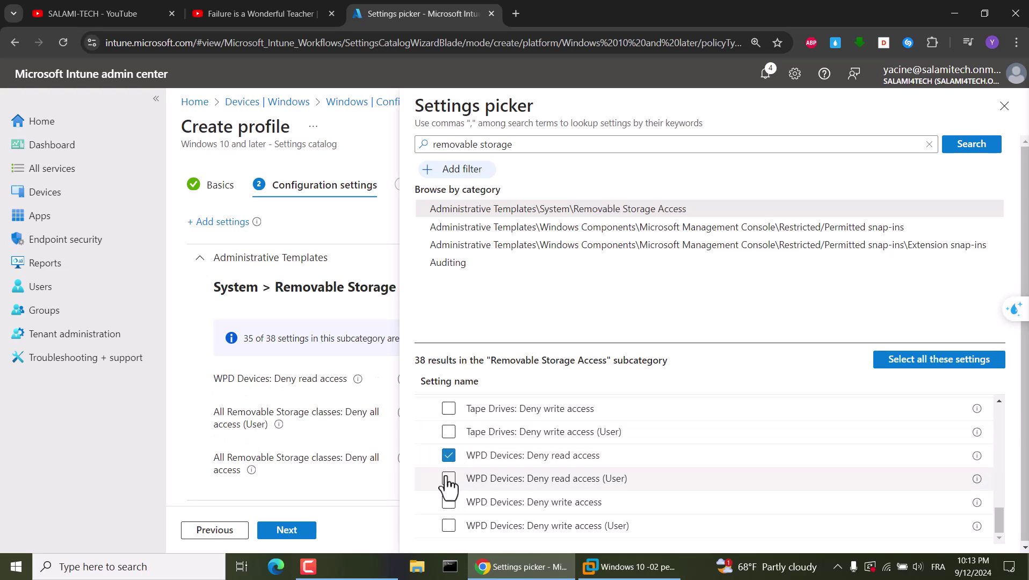
click(448, 479)
click(448, 502)
click(448, 526)
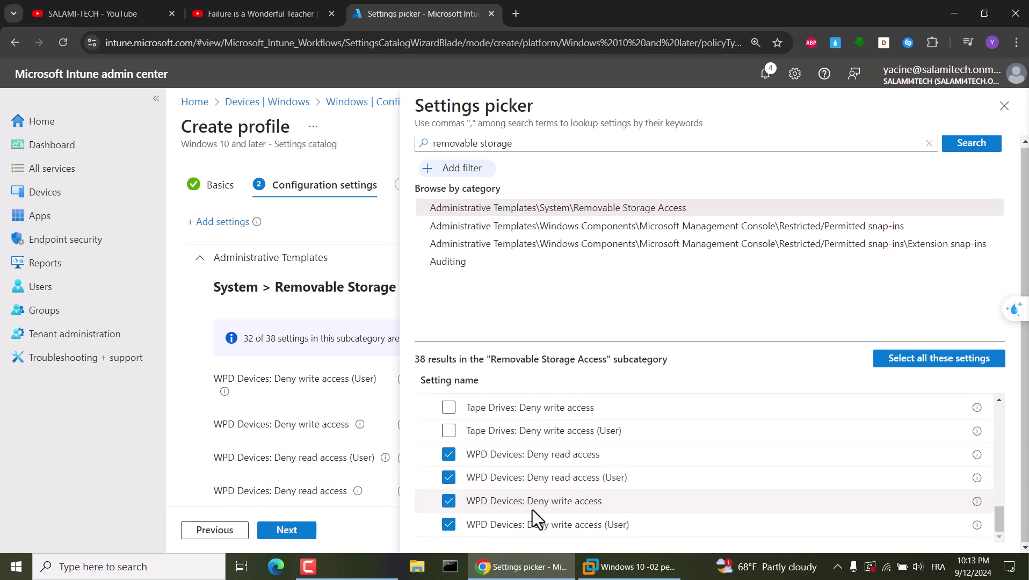
scroll(537, 505, up, 15)
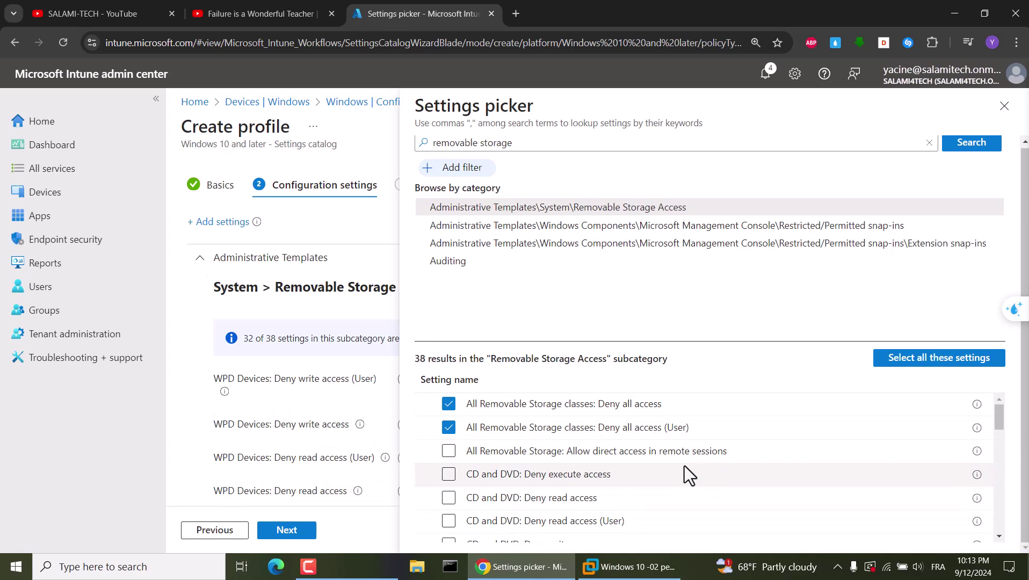
- Close the settings picker and return to the Windows Configuration policies list
click(1003, 107)
scroll(335, 416, down, 2)
scroll(335, 417, up, 2)
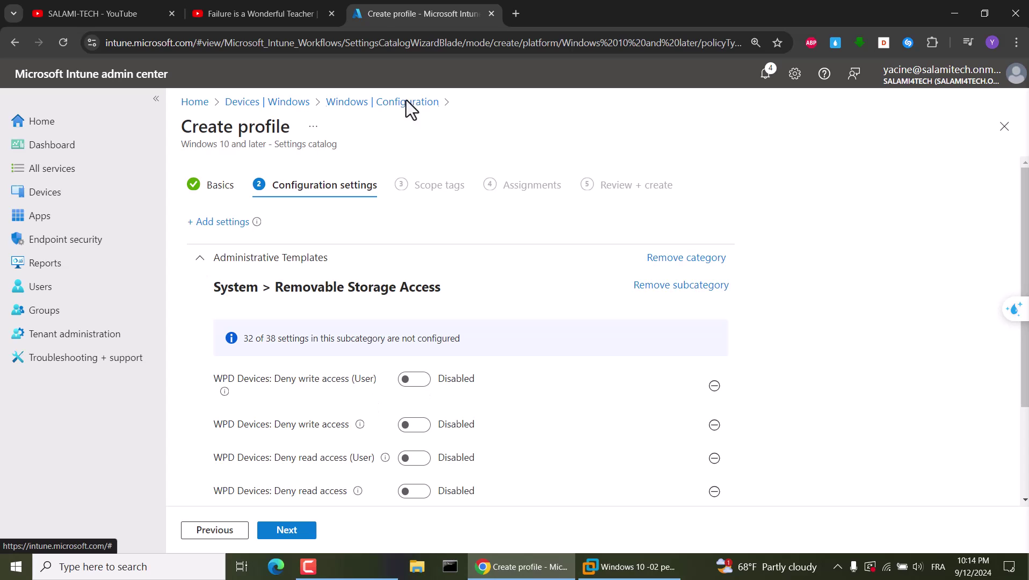
click(376, 105)
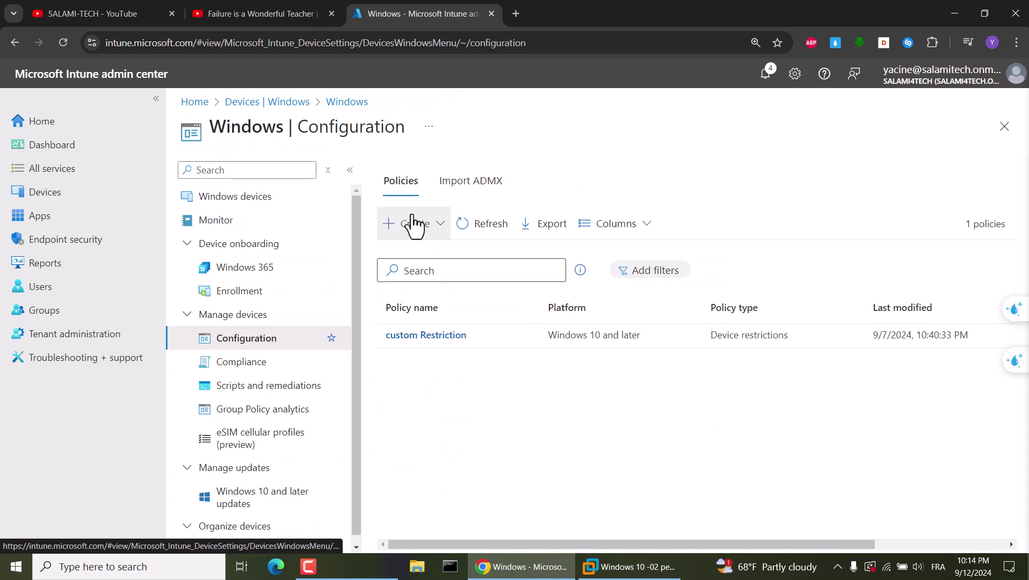
- Create a Windows 10 and later profile from the Device restrictions template
click(413, 223)
click(425, 250)
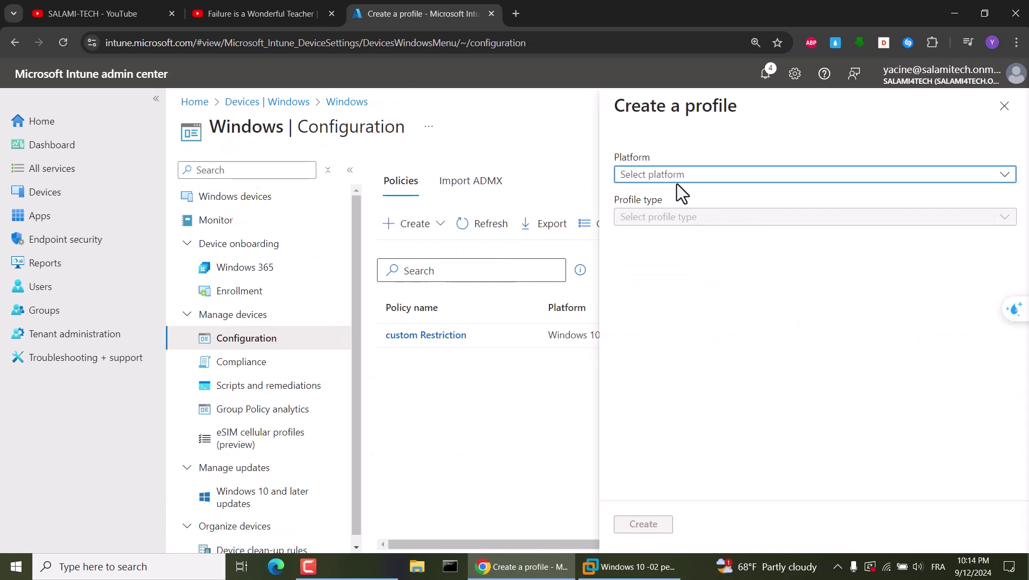
click(677, 177)
click(678, 218)
click(674, 175)
click(679, 194)
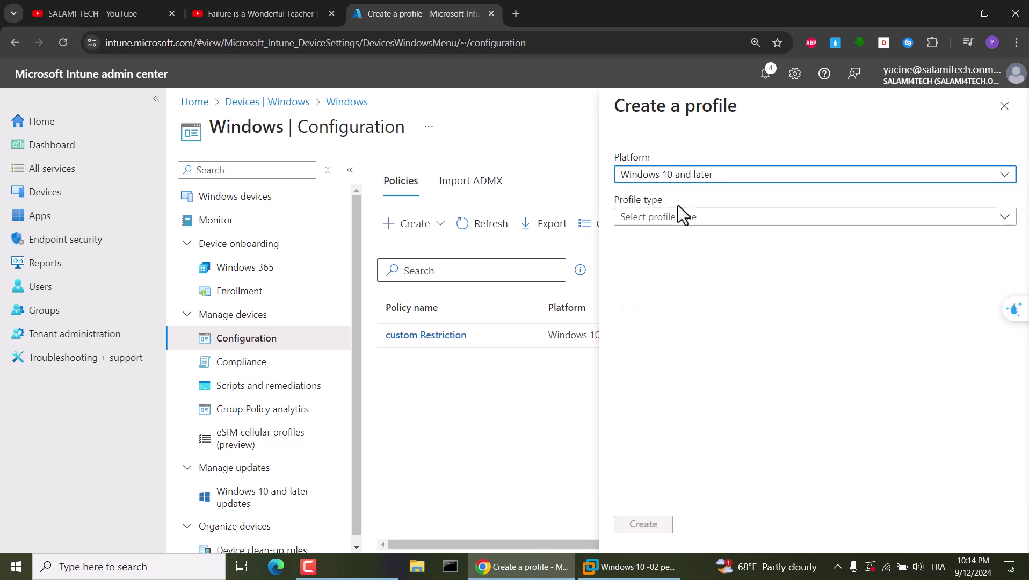
click(679, 217)
click(653, 260)
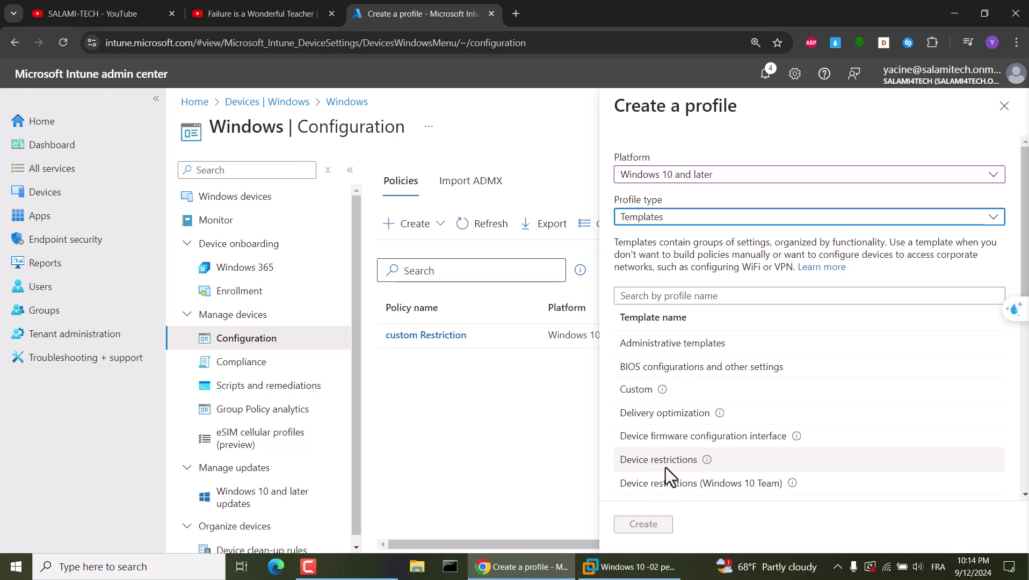
click(637, 465)
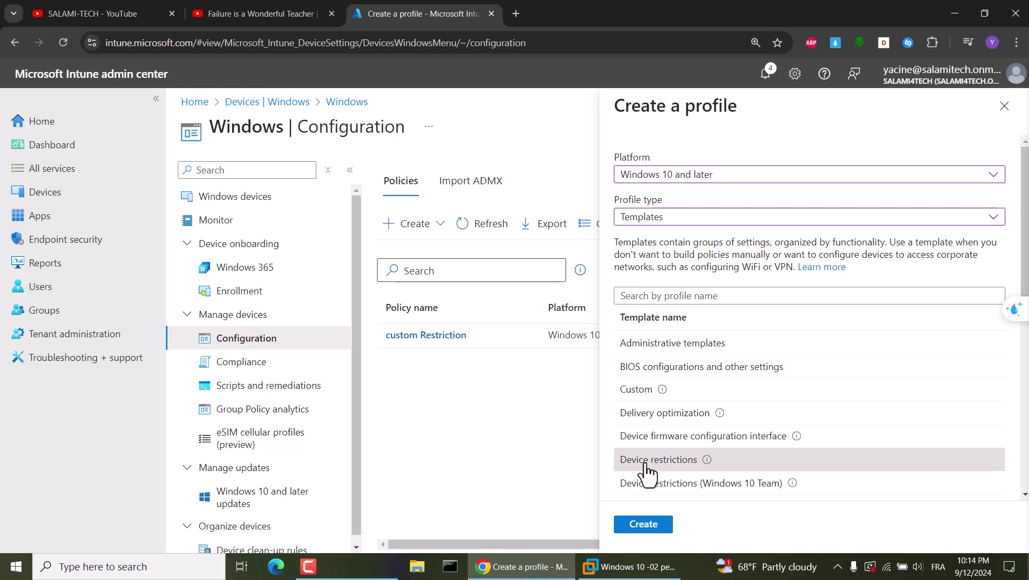
click(639, 529)
- Name the Device restrictions profile 'test' and continue to Configuration settings
click(406, 216)
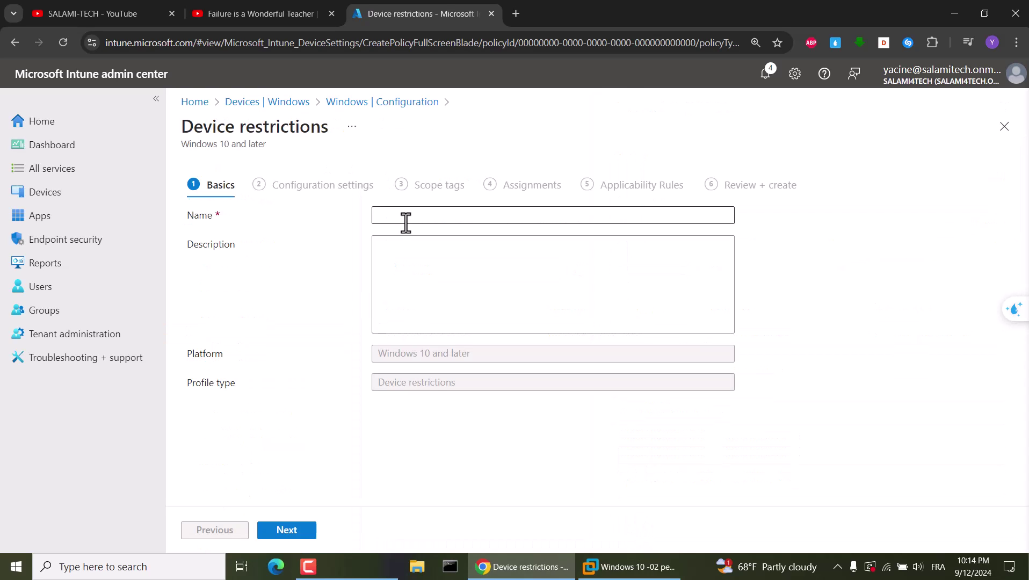
text(test)
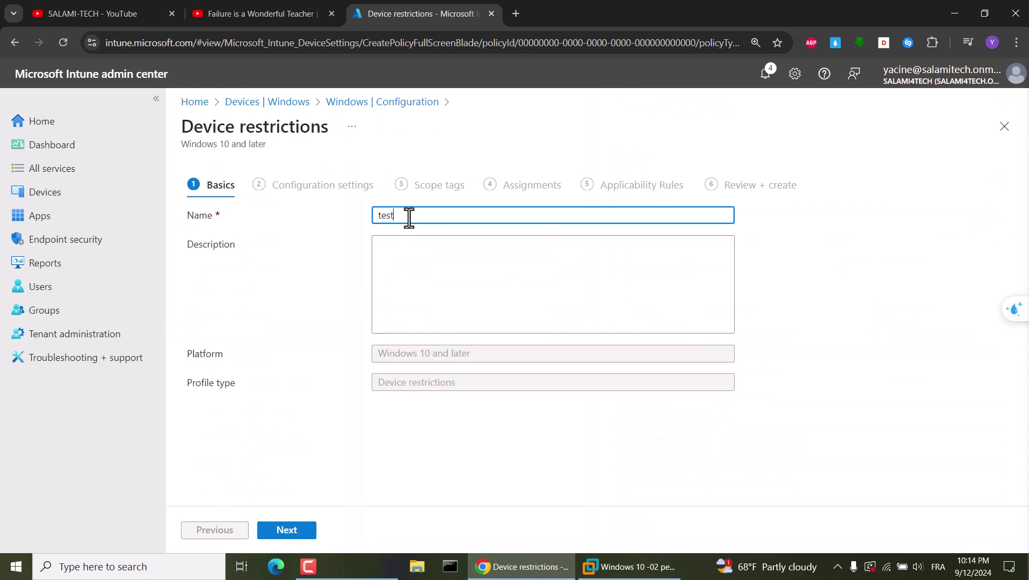
click(303, 530)
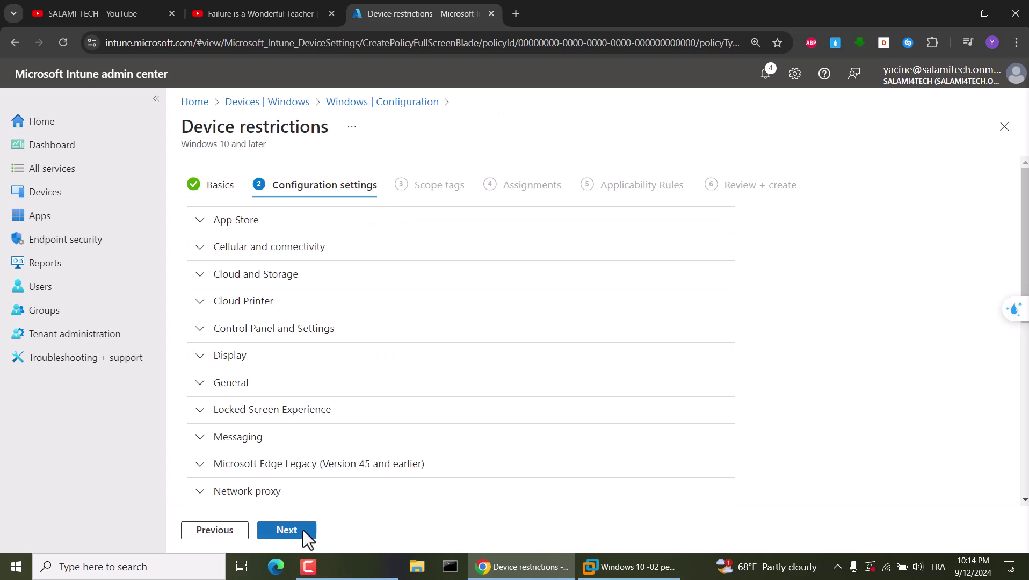
- Set Removable storage to Block under General settings
click(249, 386)
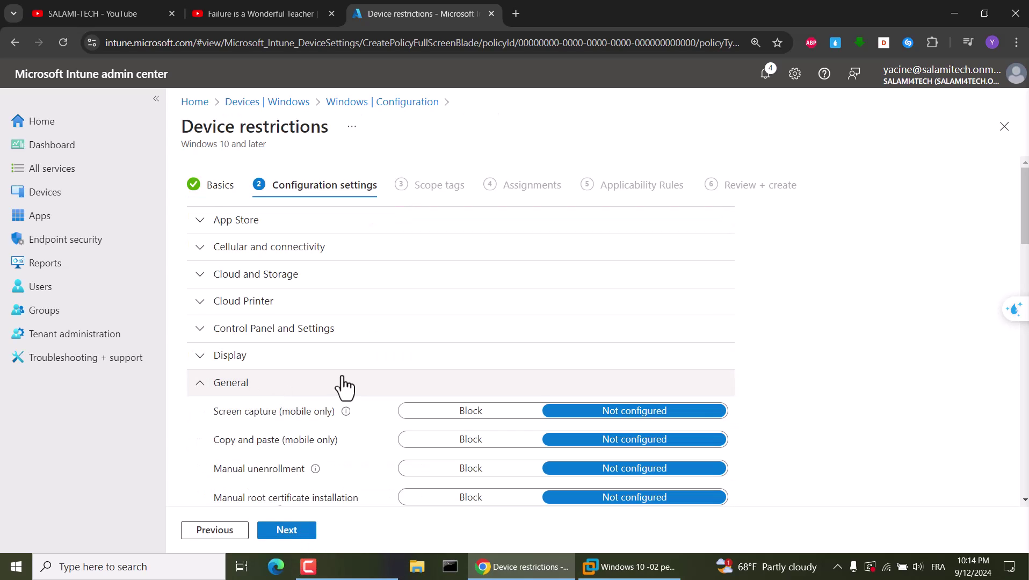
scroll(344, 387, down, 3)
scroll(302, 451, down, 1)
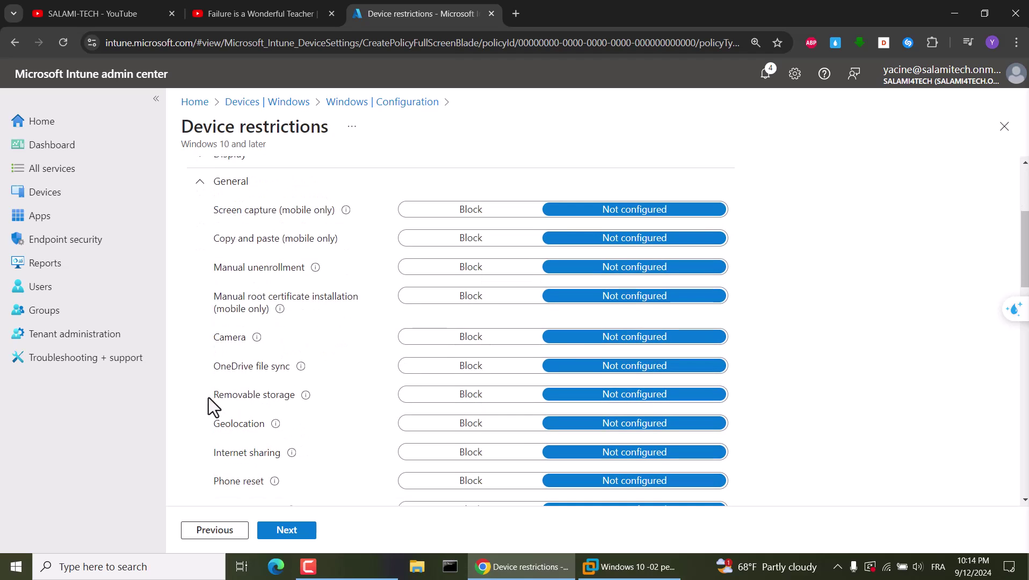
mouse_move(306, 398)
click(463, 400)
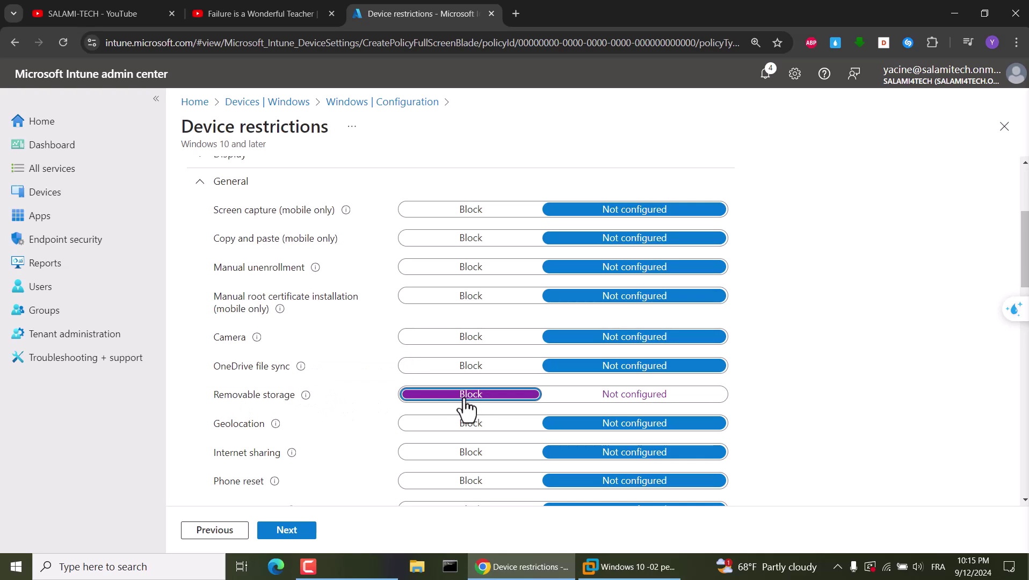
- Apply the WIN11-NEW and CASA-PROFILE scope tags to the profile
click(283, 530)
click(237, 302)
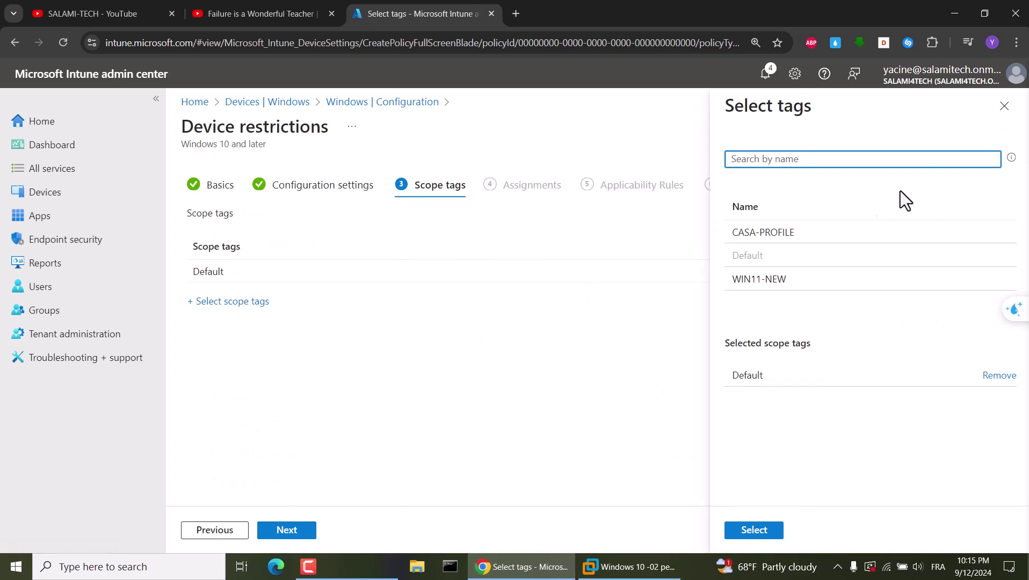
click(749, 283)
click(785, 228)
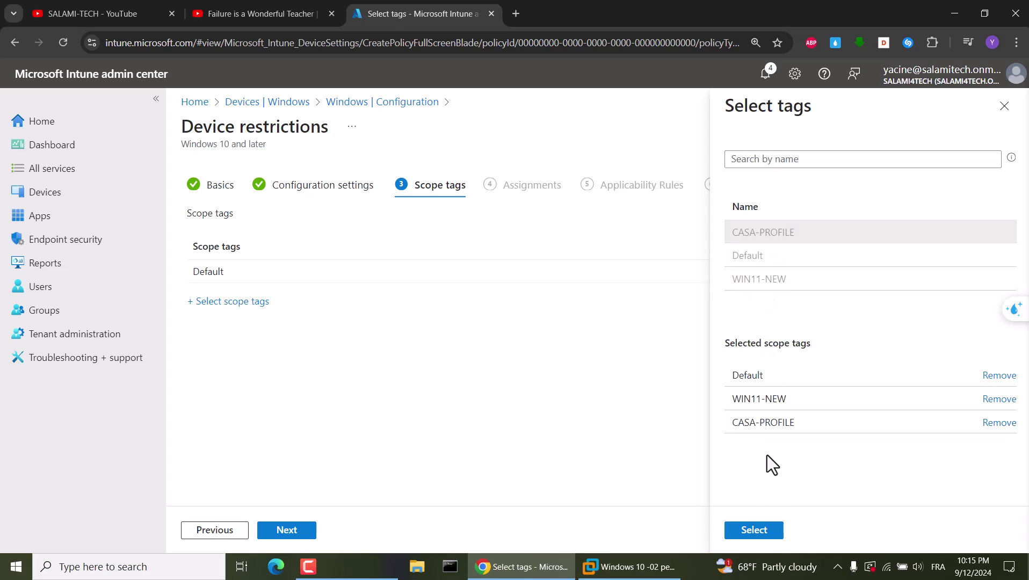
click(754, 530)
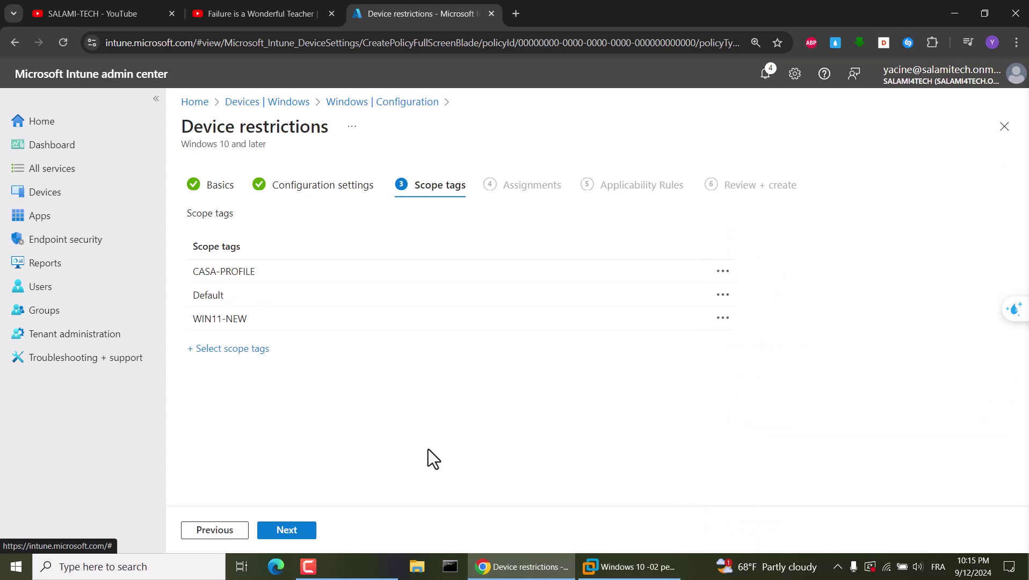
- Assign the profile to all devices, skip applicability rules, and create it
click(285, 531)
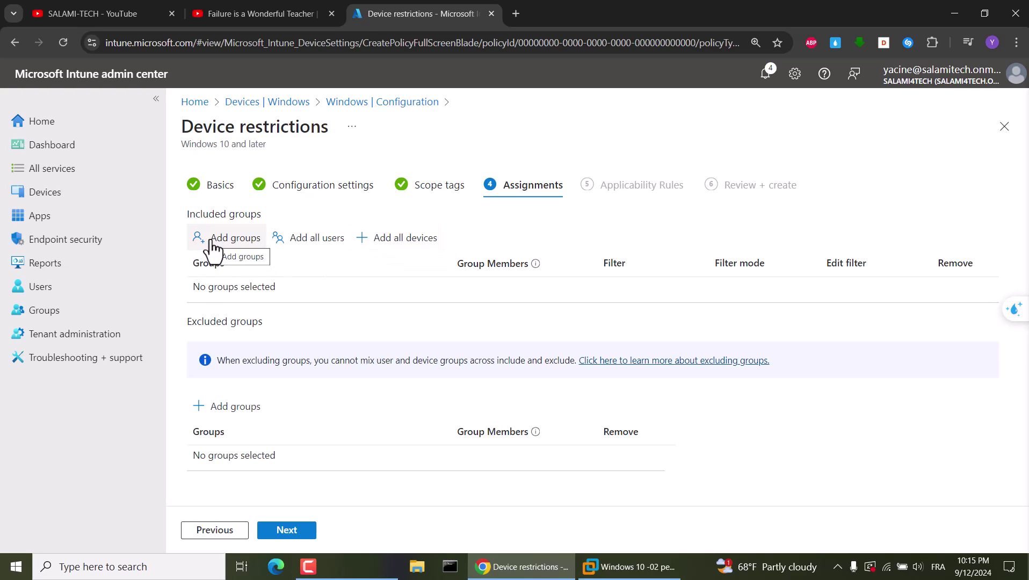
click(399, 242)
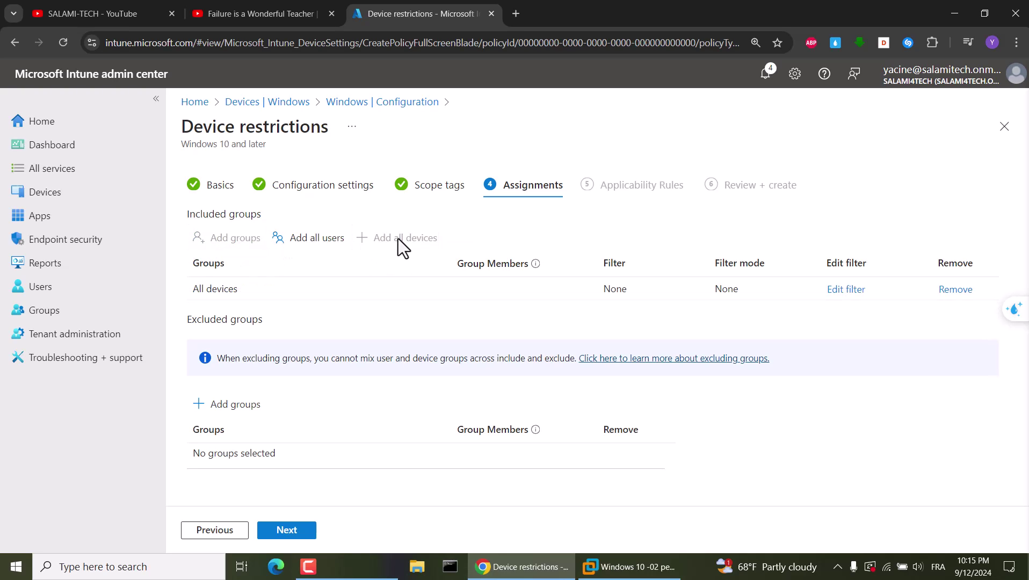
click(289, 532)
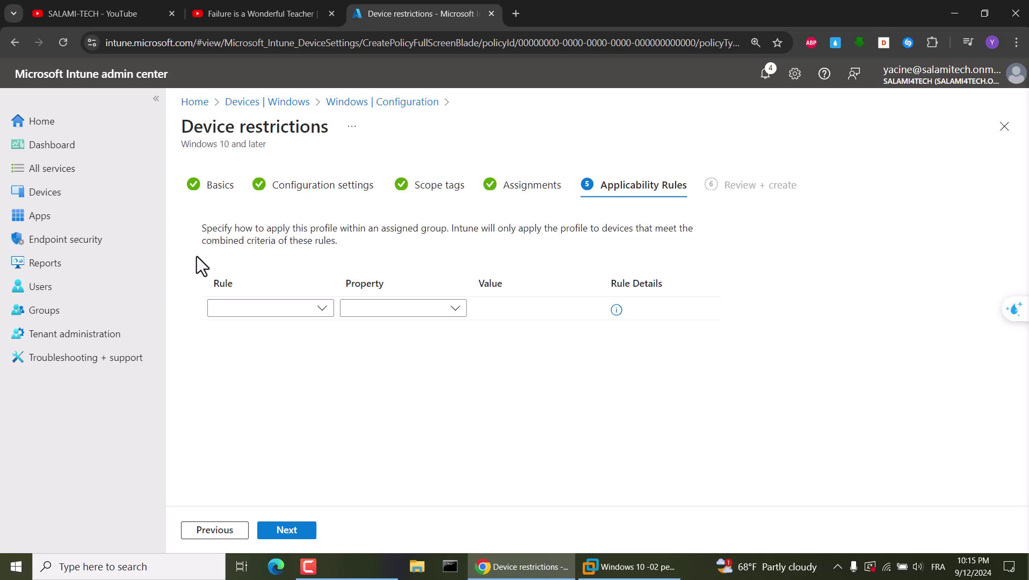
click(287, 532)
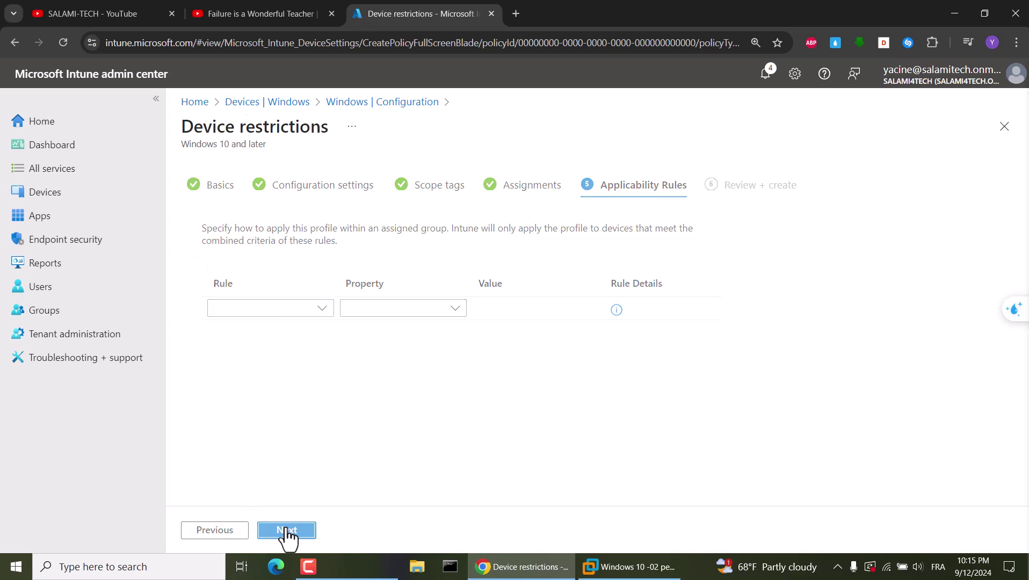
click(286, 534)
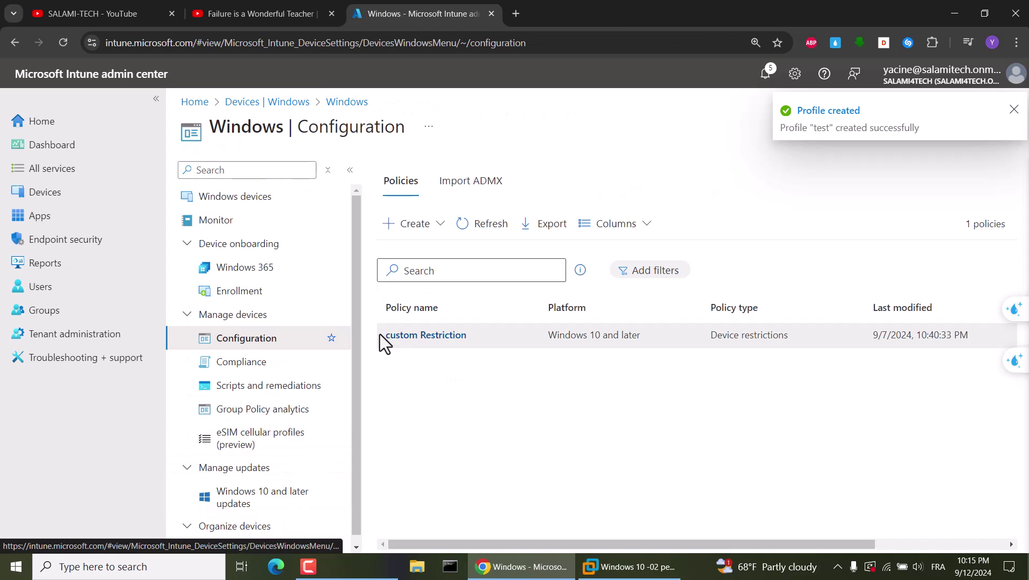
- Refresh the policy list to show test, then list Windows devices with a wider Device name column
click(502, 226)
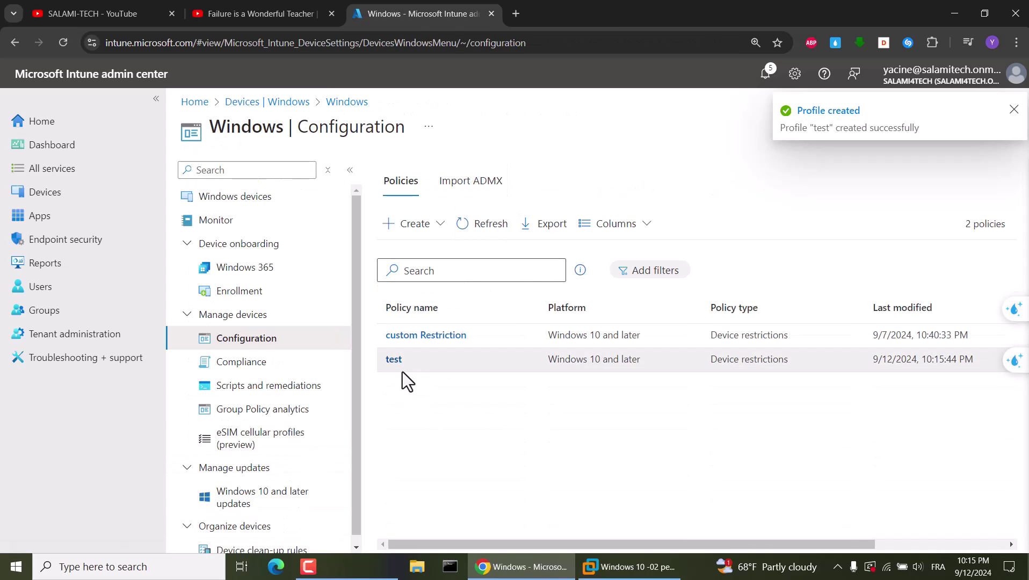
drag(373, 345, 411, 360)
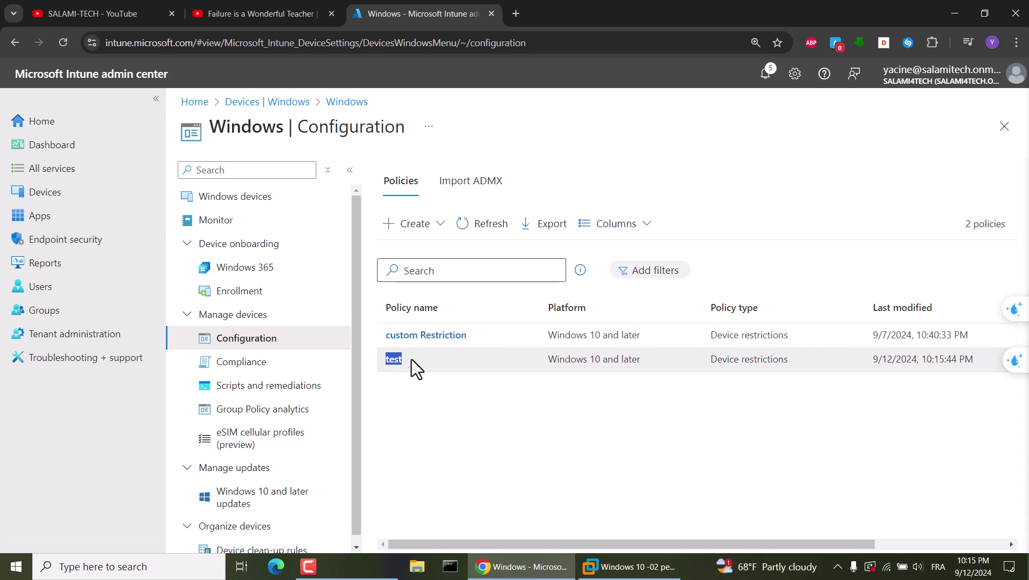
click(46, 193)
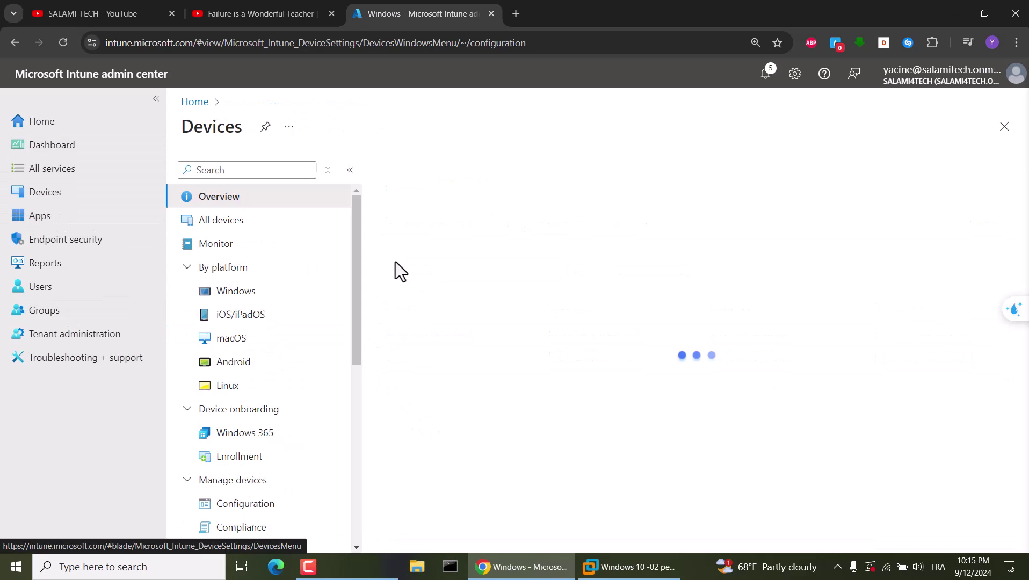
click(436, 260)
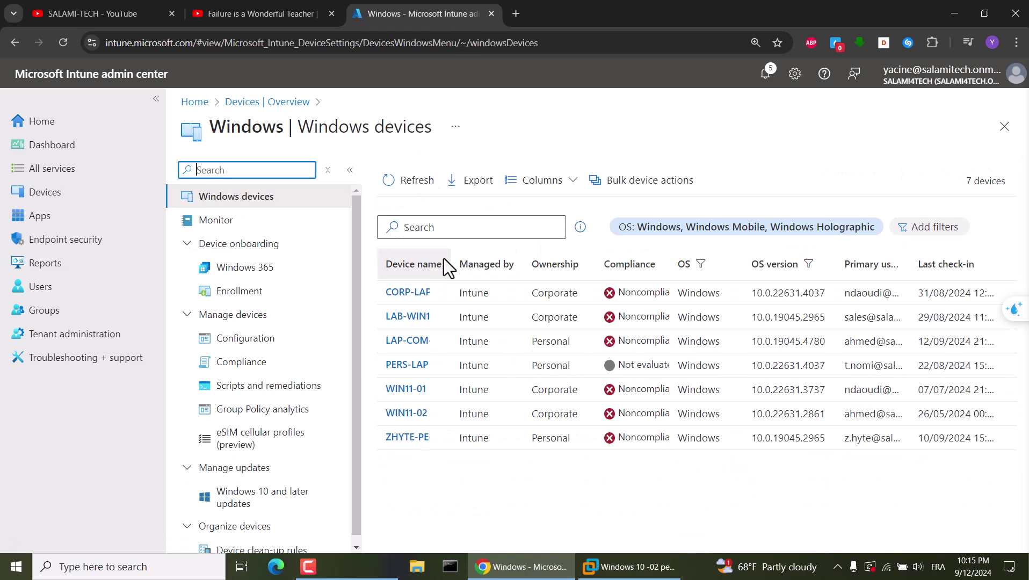
drag(453, 263, 548, 263)
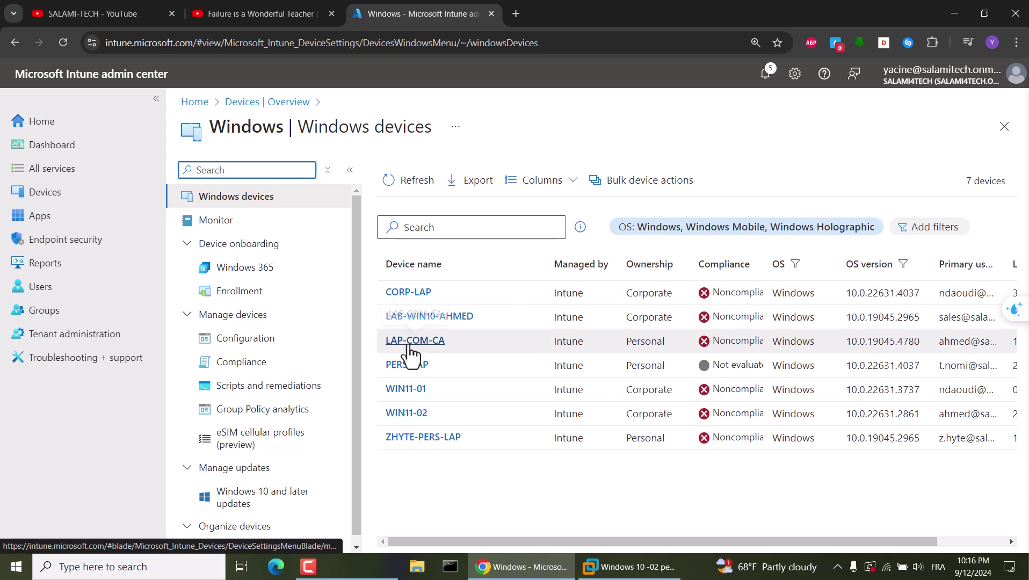
- Request and confirm a policy sync for device LAP-COM-CA
click(408, 347)
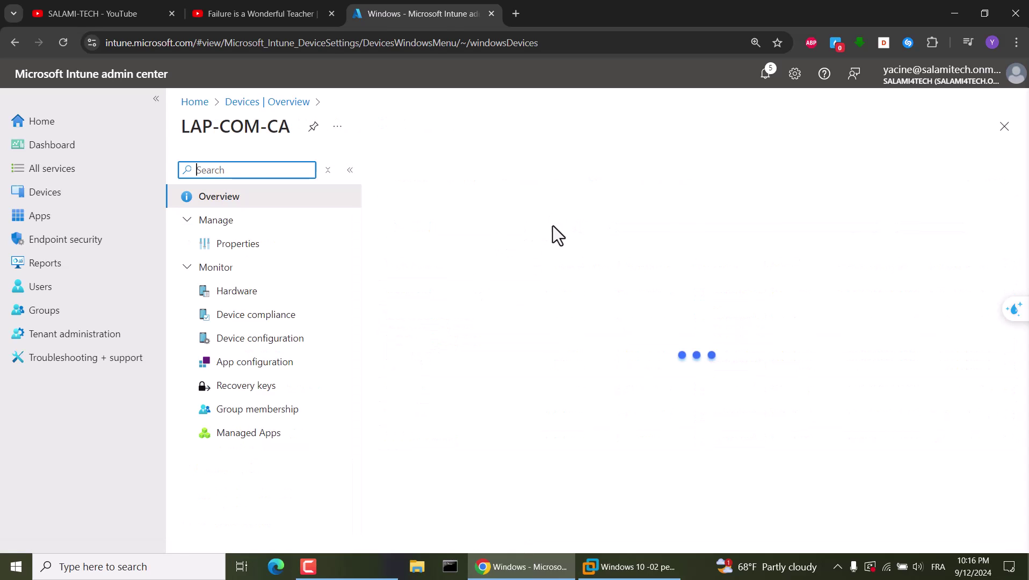
click(647, 169)
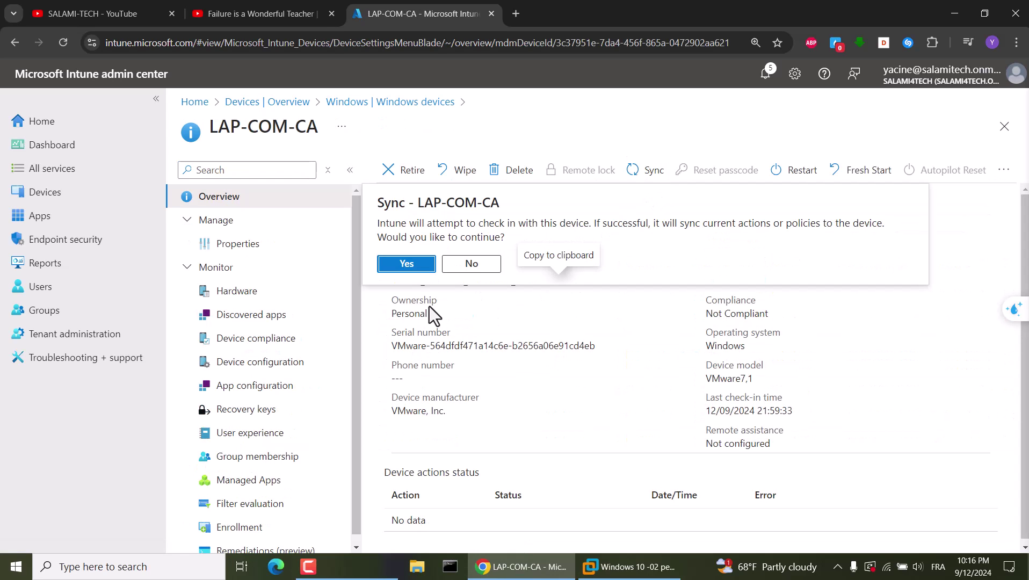
click(402, 264)
click(634, 566)
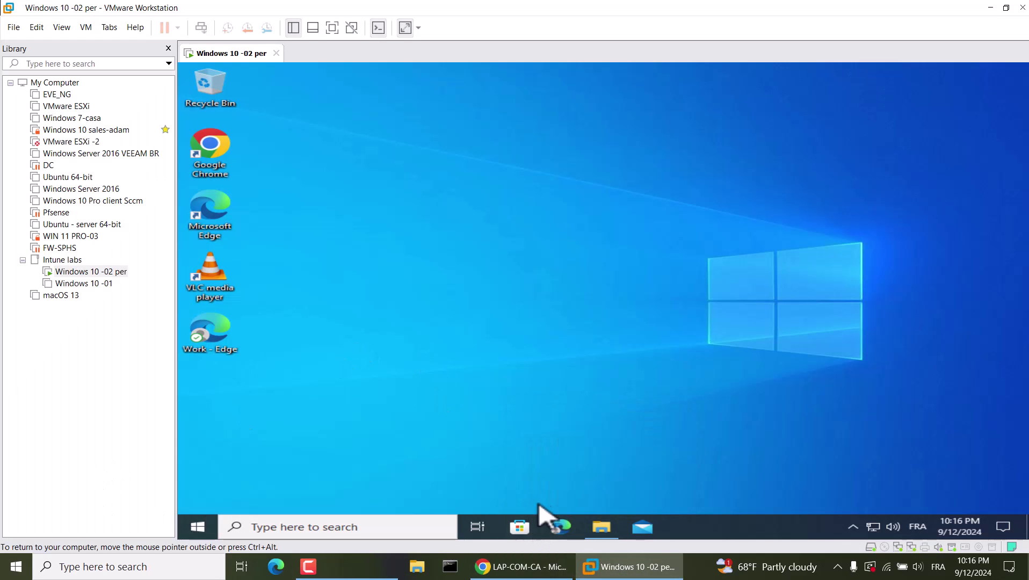
- Check the VM's computer name by running hostname in Command Prompt
click(334, 527)
text(c)
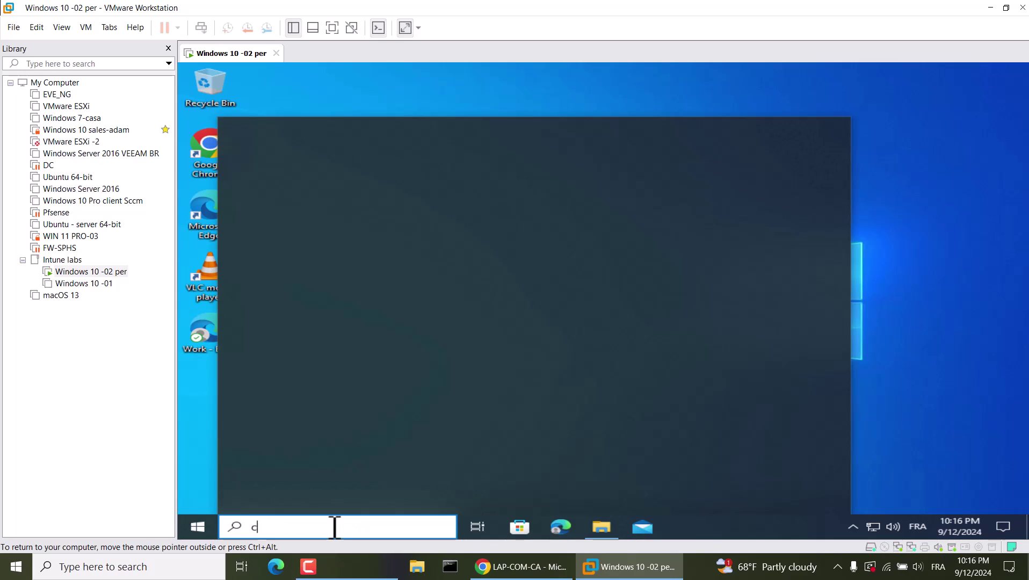
text(md)
key(Return)
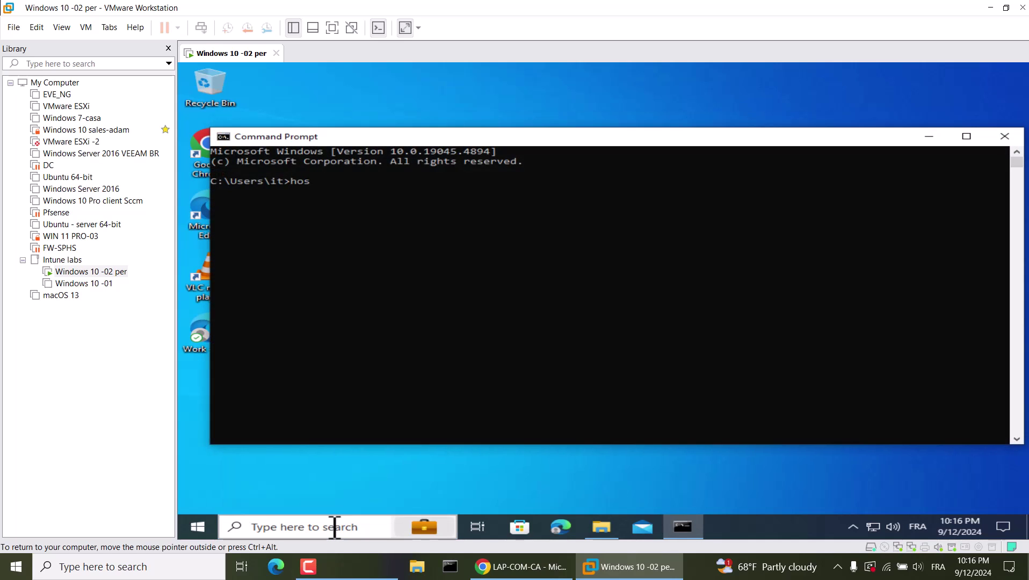
text(hostname)
key(Return)
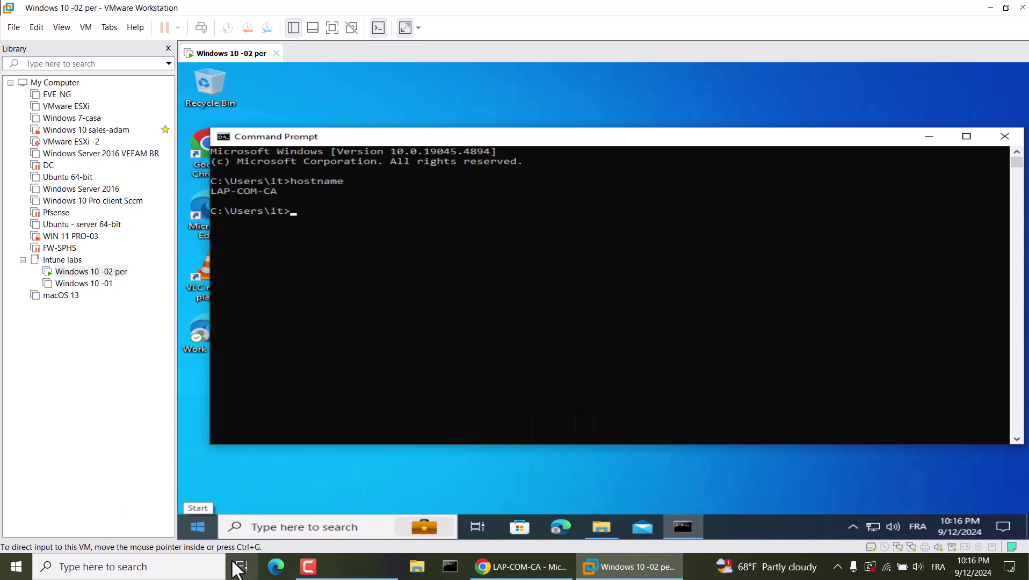
- Sync the VM from Settings > Accounts > Access work or school account info
click(198, 528)
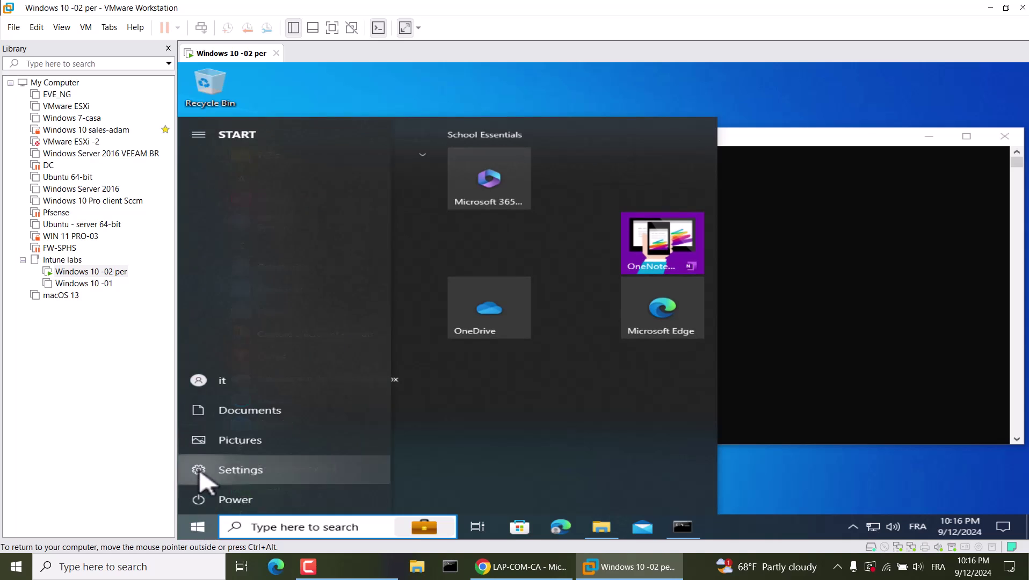
click(202, 471)
click(681, 372)
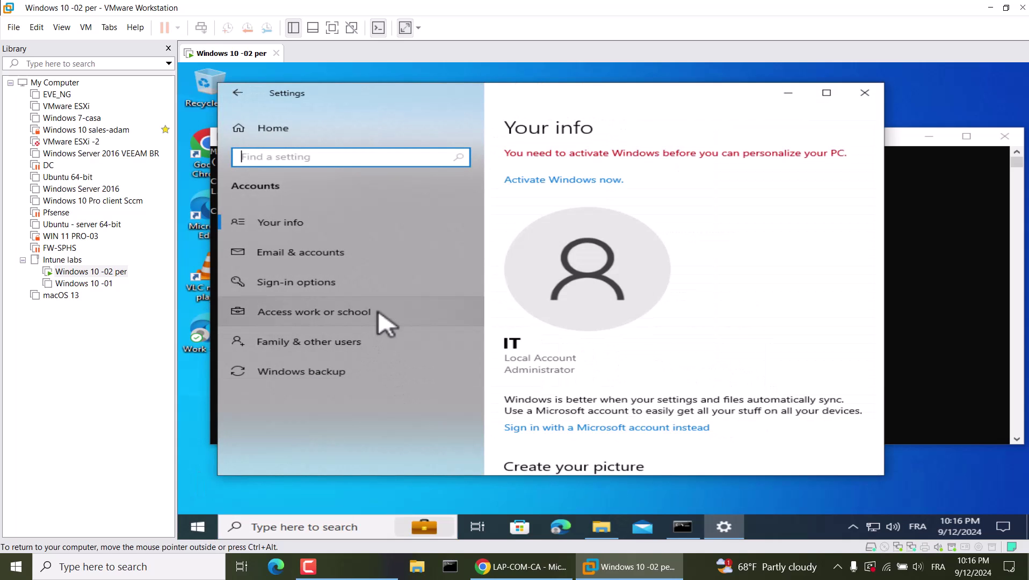
click(378, 313)
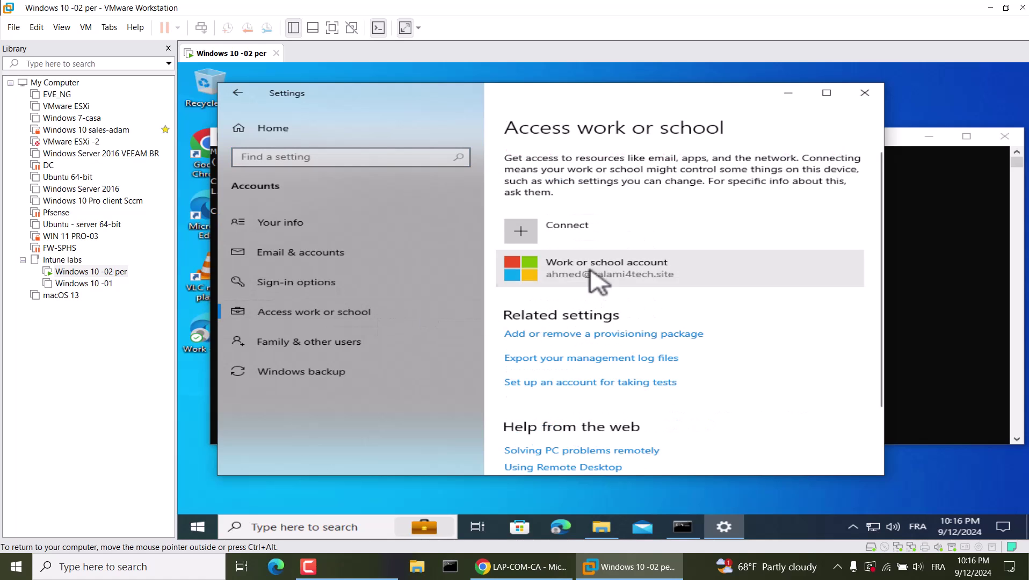
click(592, 279)
click(740, 325)
scroll(376, 371, down, 5)
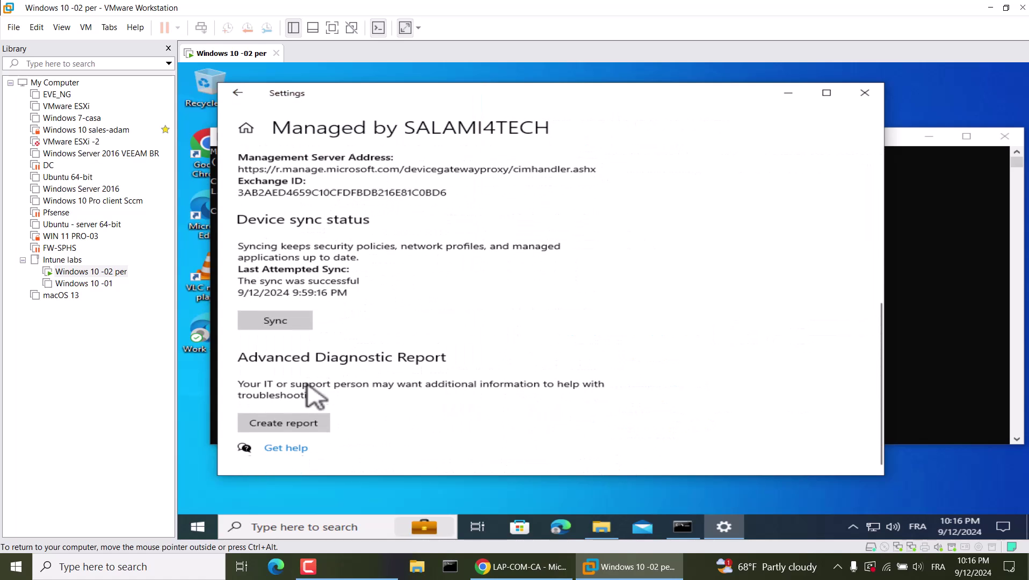
click(301, 321)
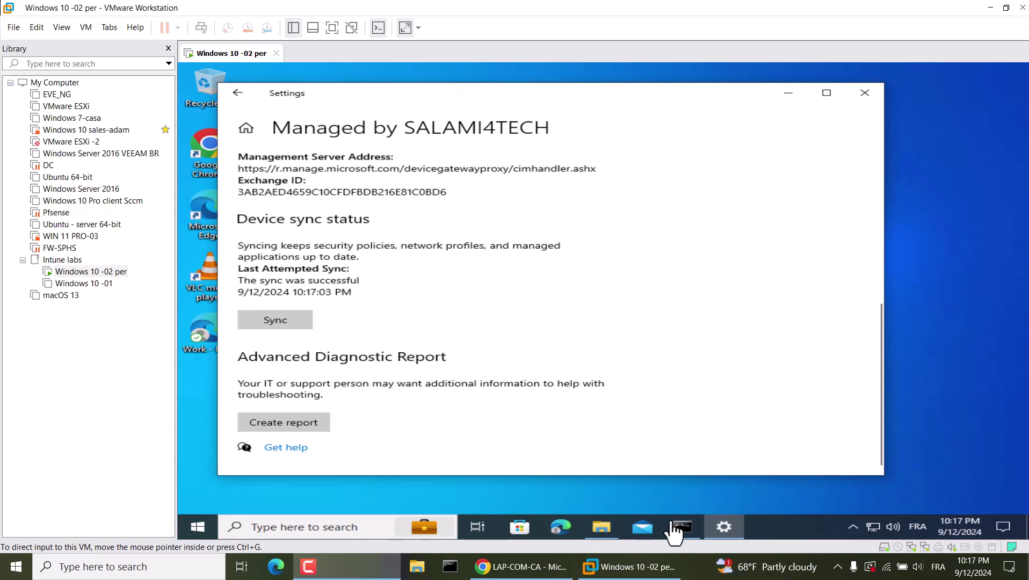
- Open File Explorer and connect the USB drive to the Windows 10 -02 per VM
click(605, 524)
click(604, 526)
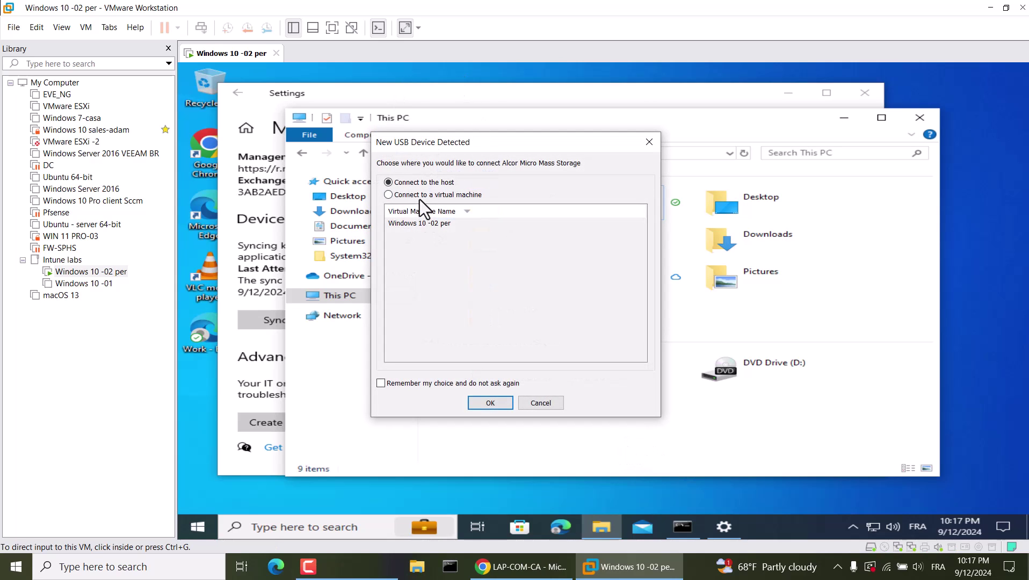
click(421, 196)
click(421, 224)
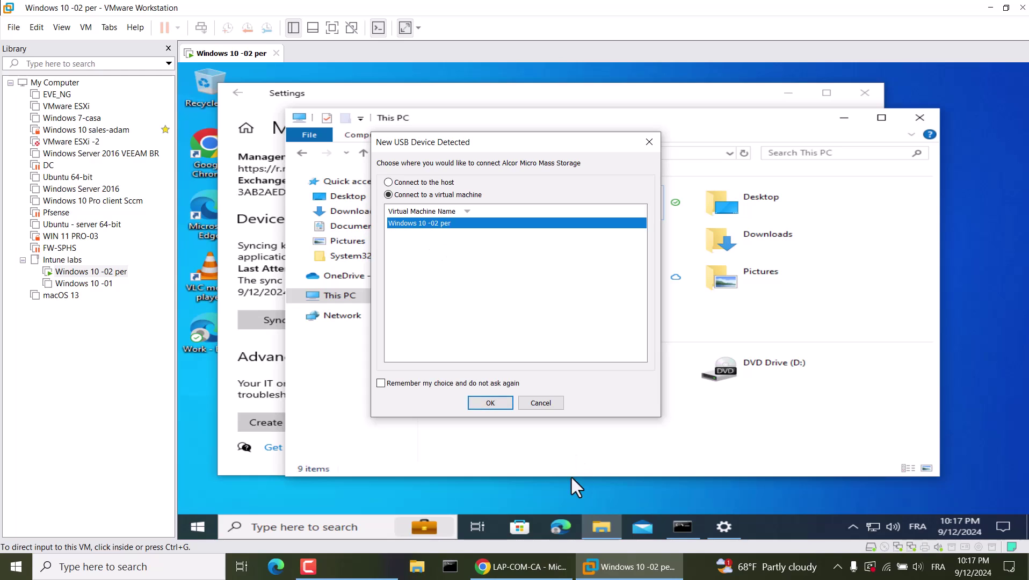
click(490, 403)
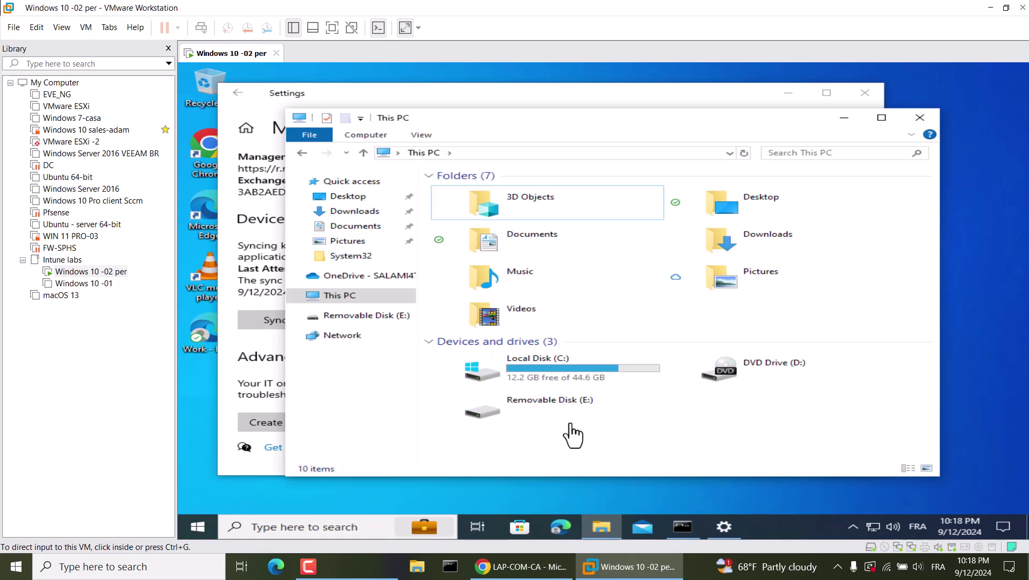
- Try opening Removable Disk (E:) and dismiss the resulting access-denied message
click(542, 439)
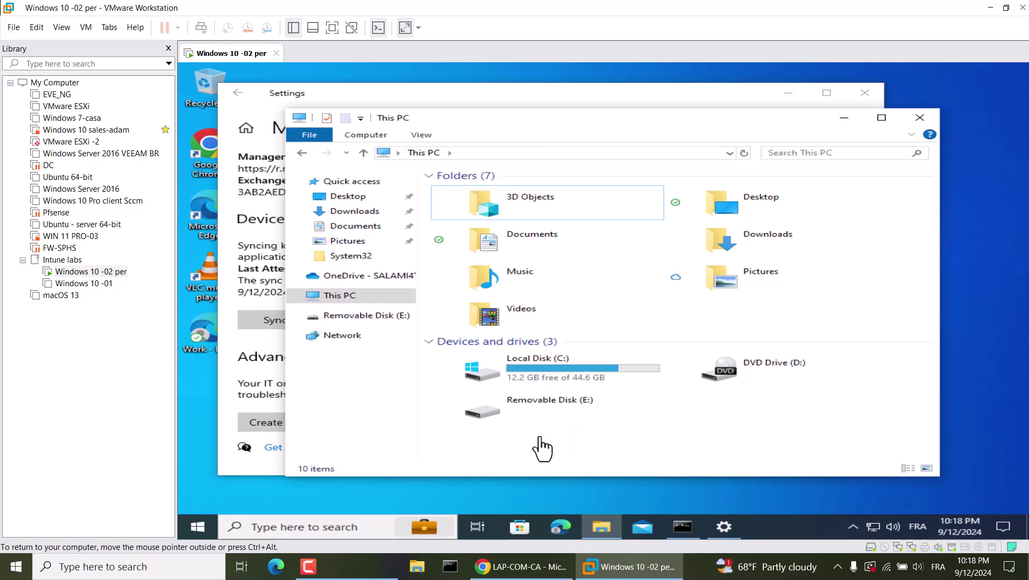
right_click(544, 413)
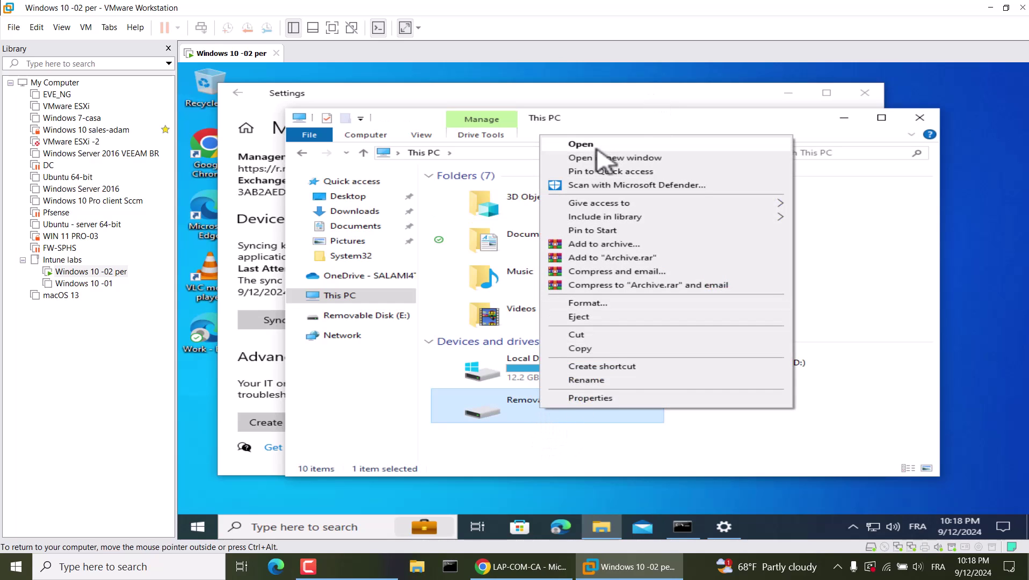
click(597, 146)
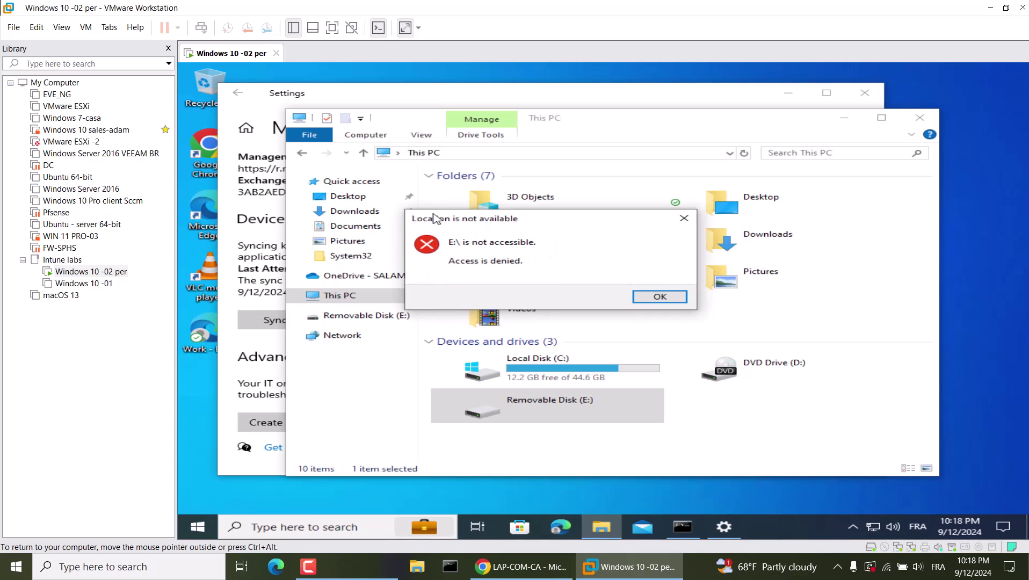
drag(434, 218, 445, 255)
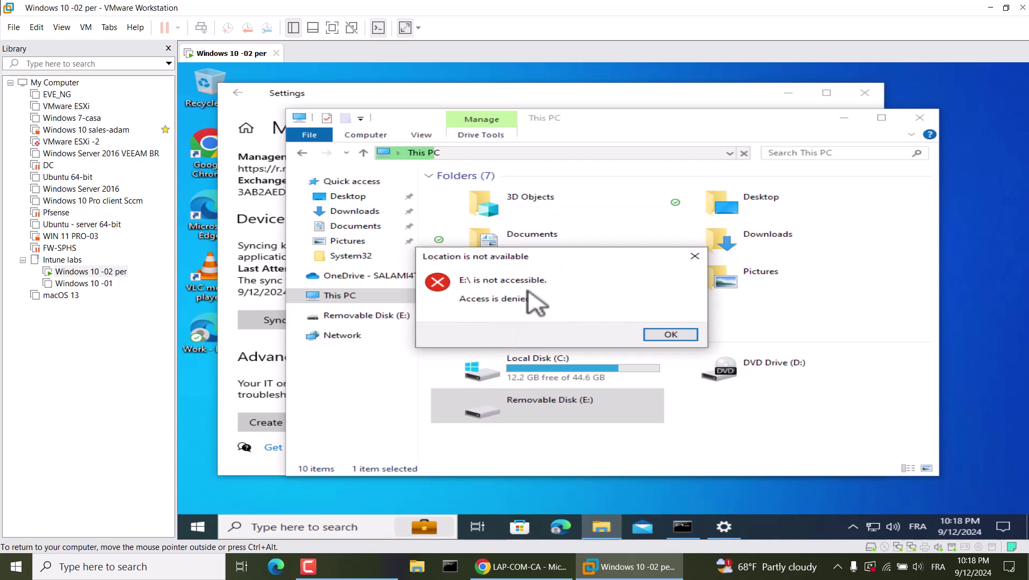
click(661, 335)
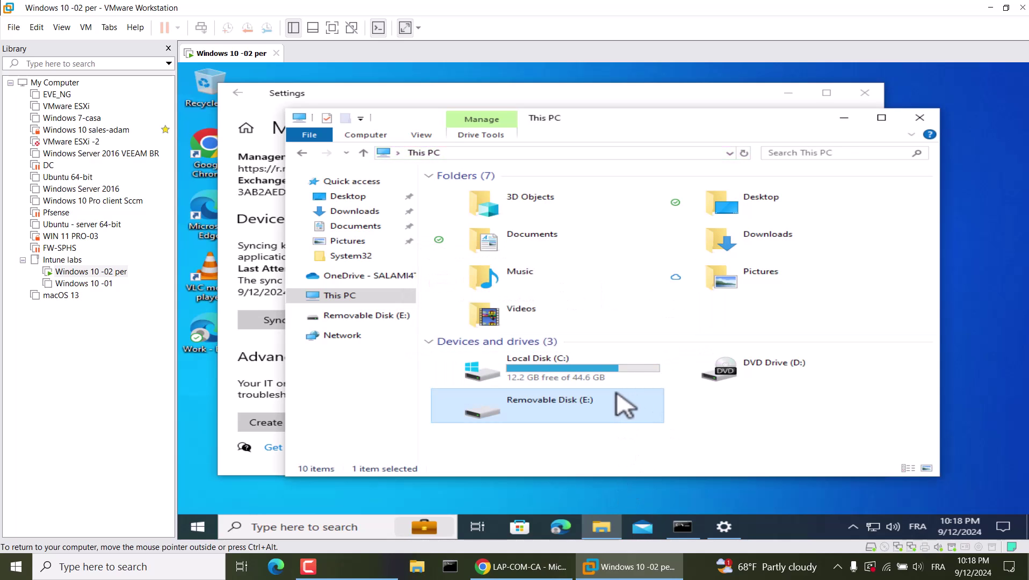
- Open the test policy from Devices > Configuration, then return to the policy list
click(518, 567)
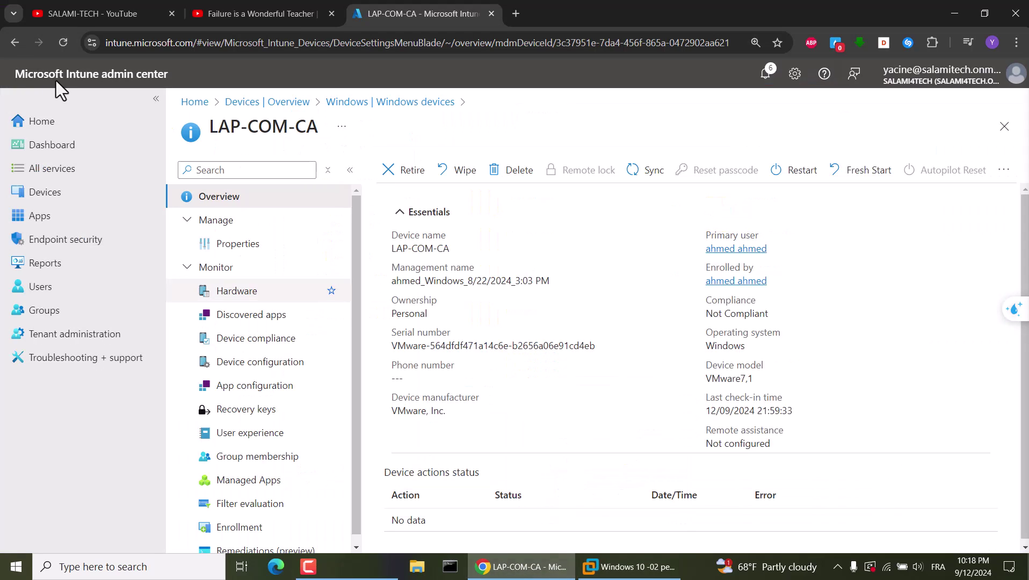
click(86, 192)
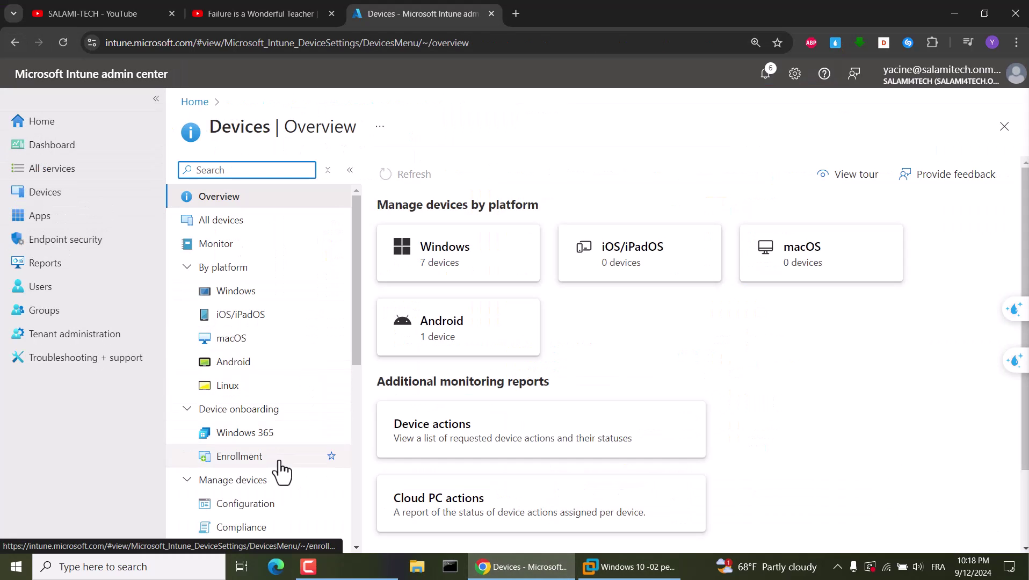
click(278, 506)
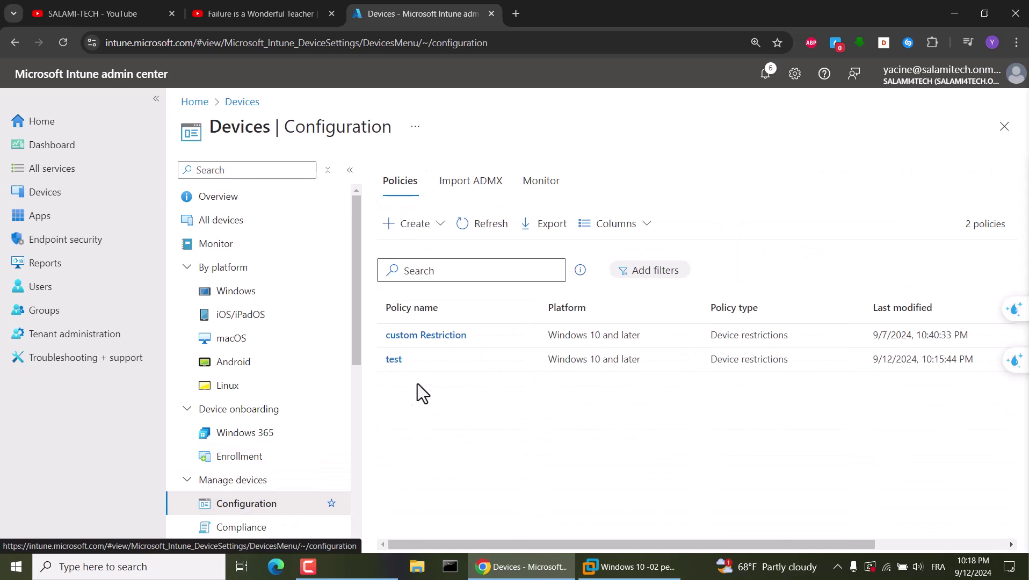
click(393, 359)
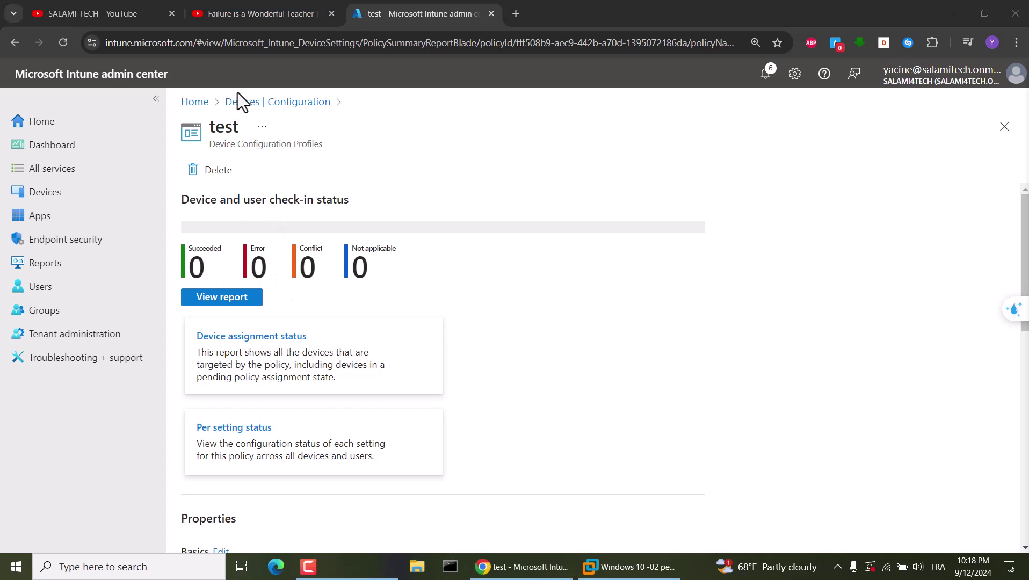
click(293, 102)
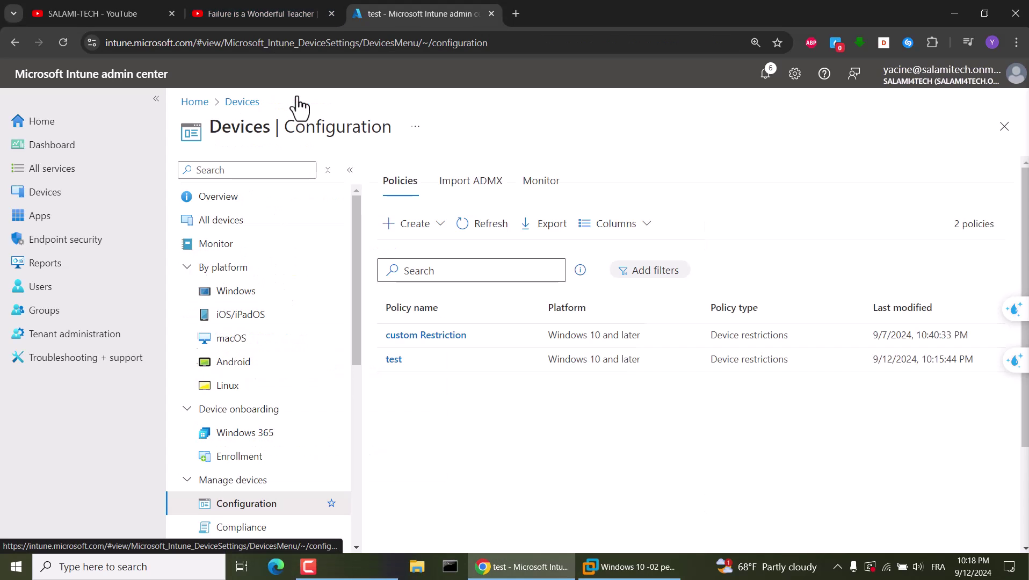
- Reload the configuration list and admin center page, then reopen the test policy overview
click(482, 225)
click(481, 224)
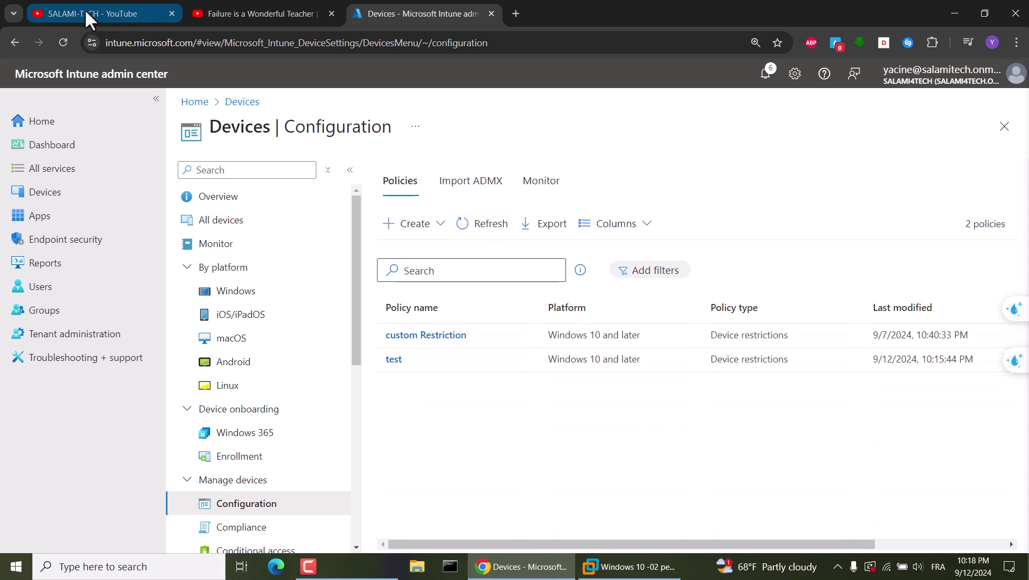
click(65, 42)
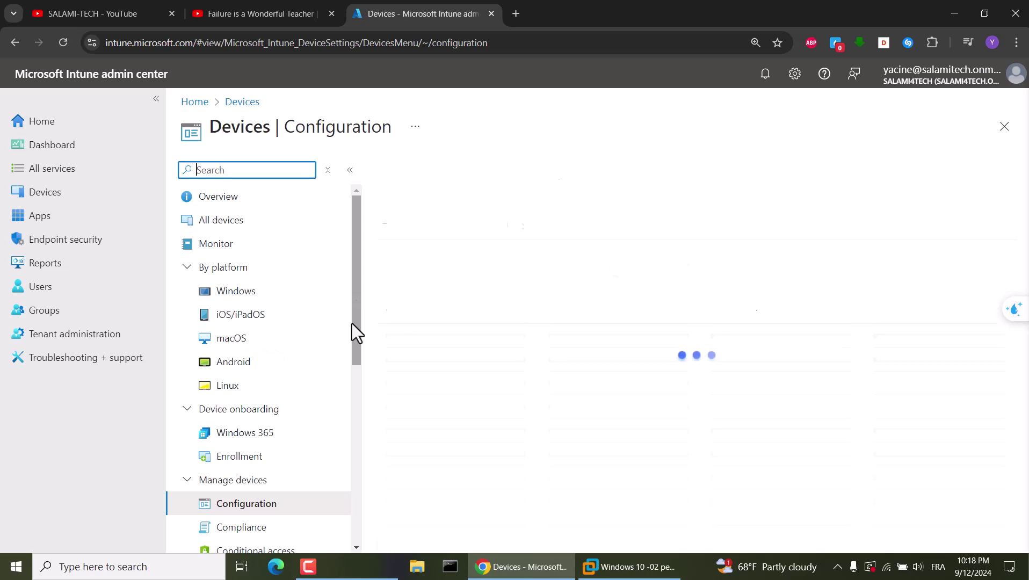
click(393, 360)
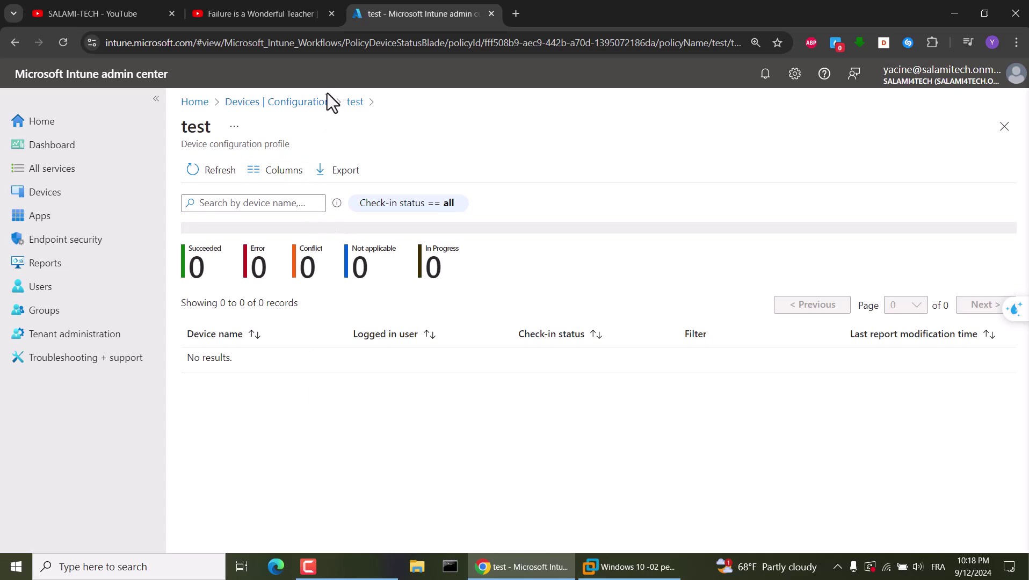
click(355, 104)
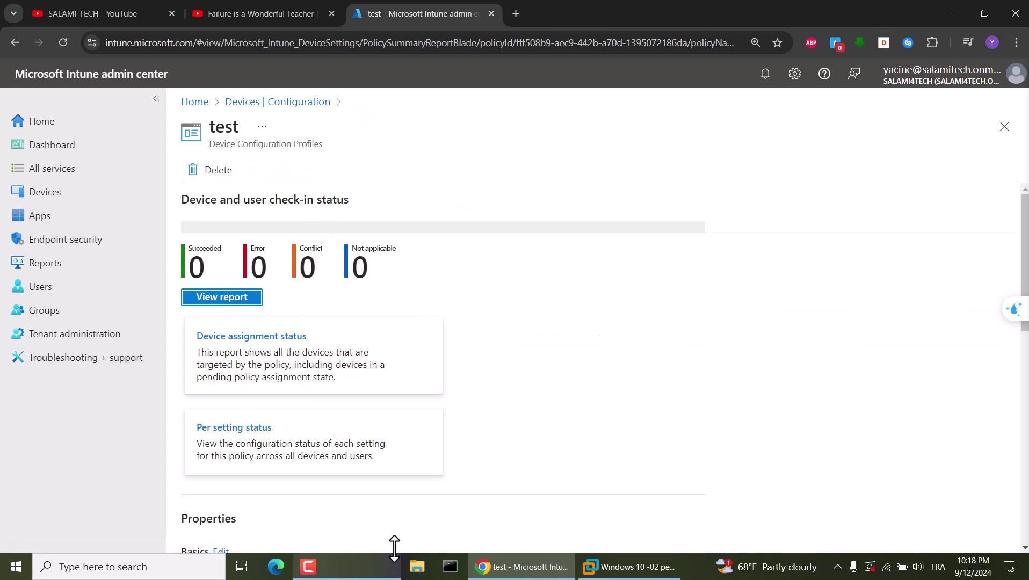
click(352, 558)
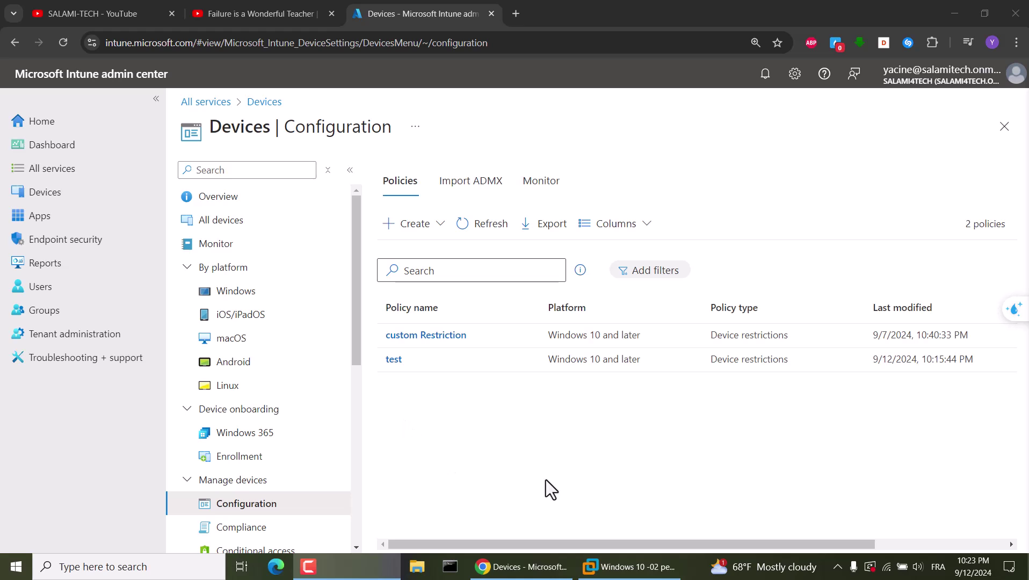
- Open the test policy's device status report and refresh it to show LAP-COM-CA succeeded
click(396, 360)
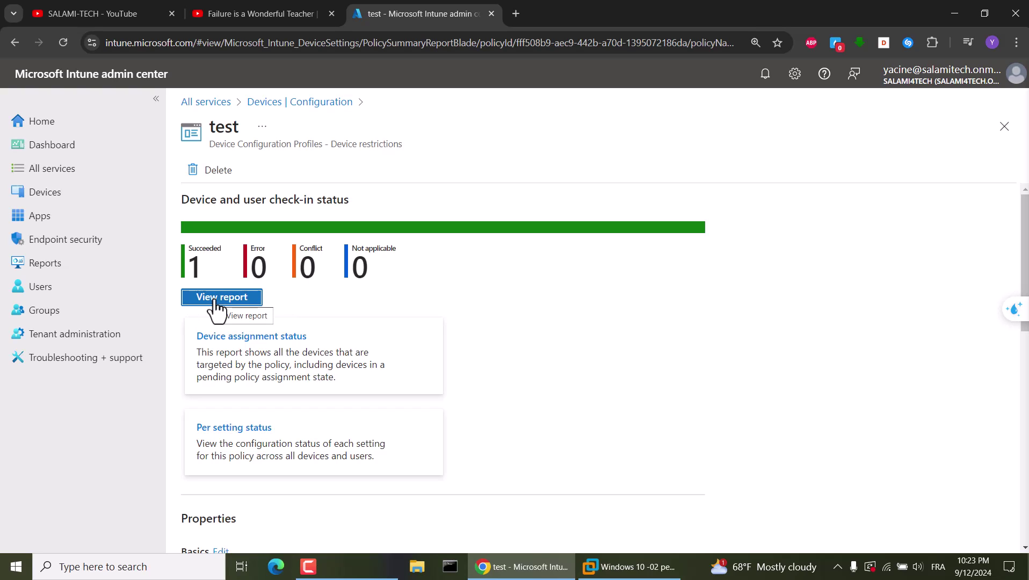
click(224, 299)
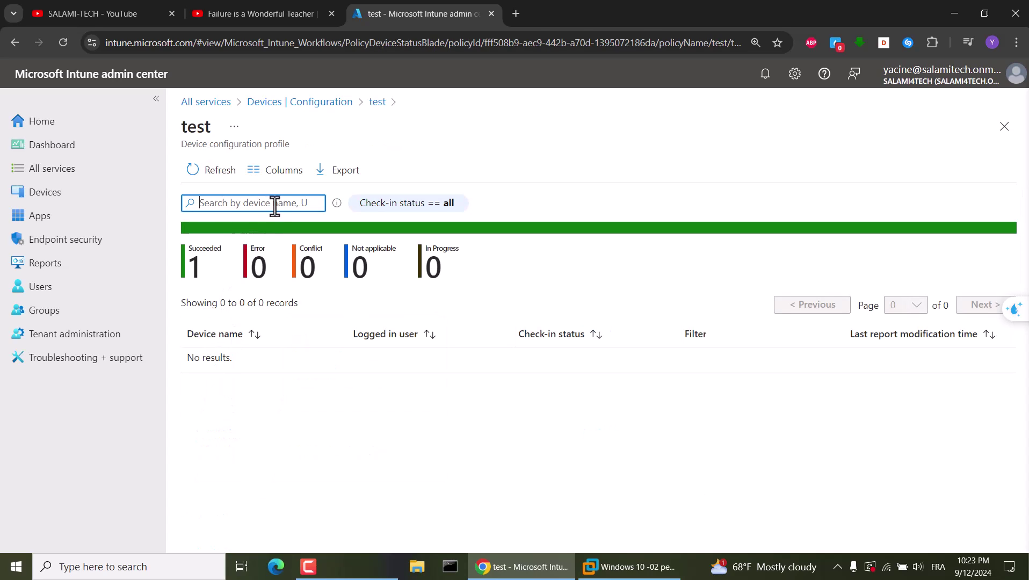
click(221, 171)
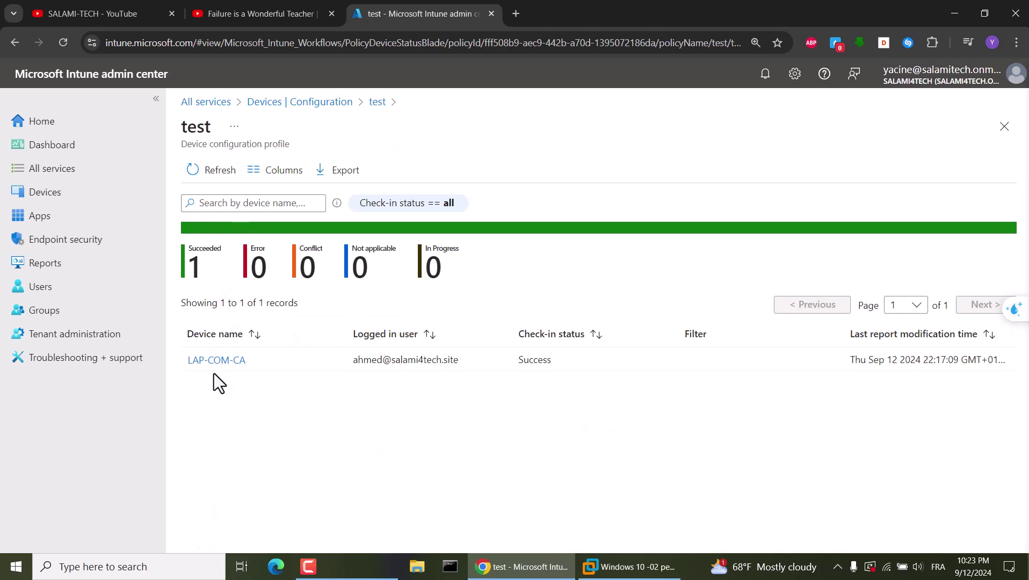